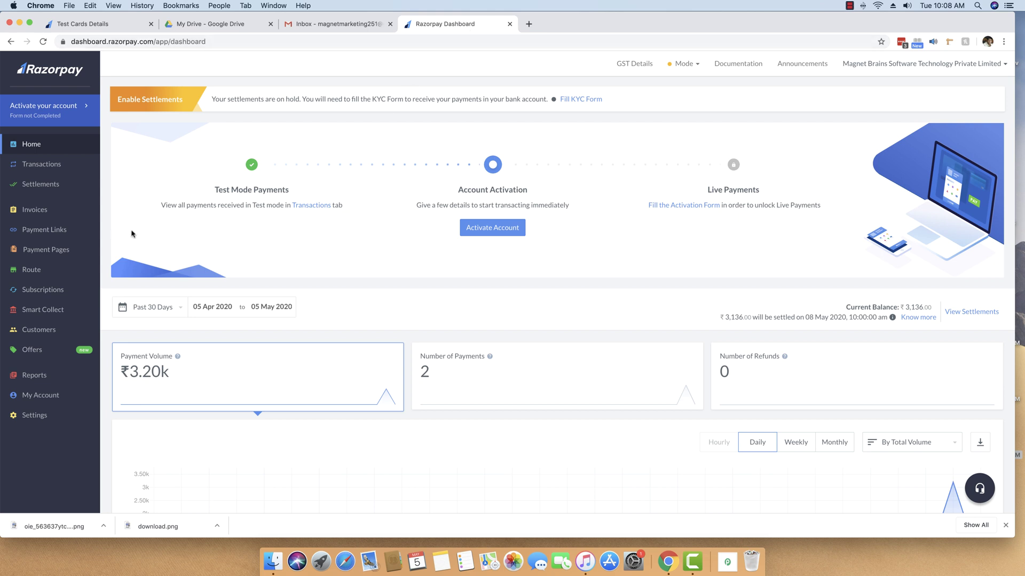
Step: Create a new payment page from the Product Sale template and title it Course 101
left_click(56, 251)
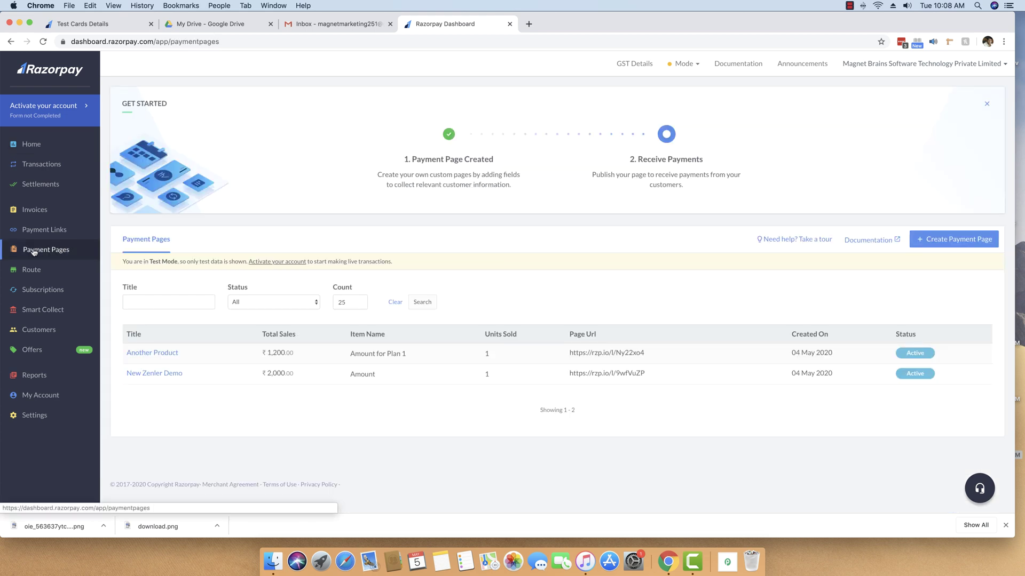
left_click(953, 240)
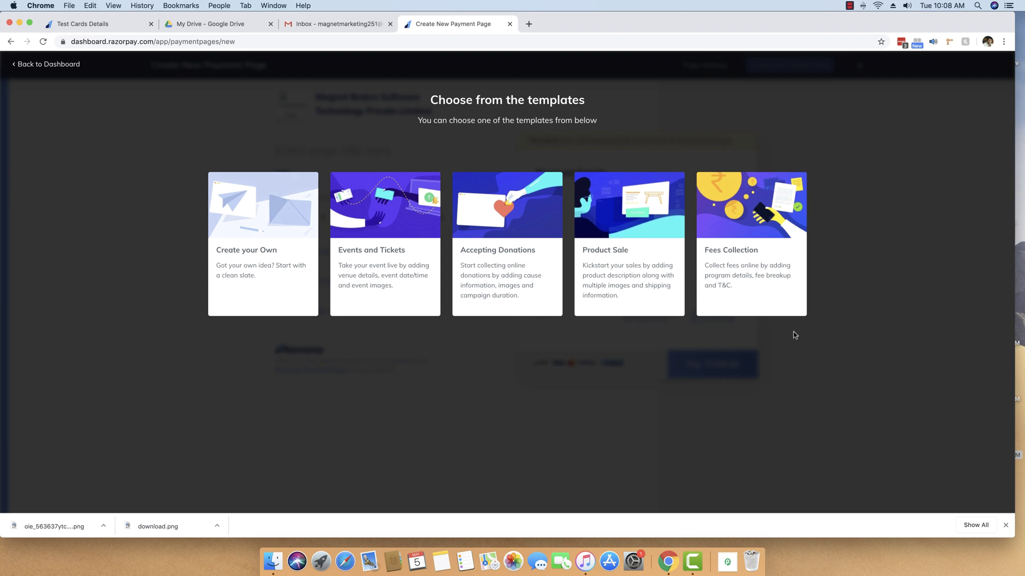
mouse_move(654, 285)
left_click(624, 243)
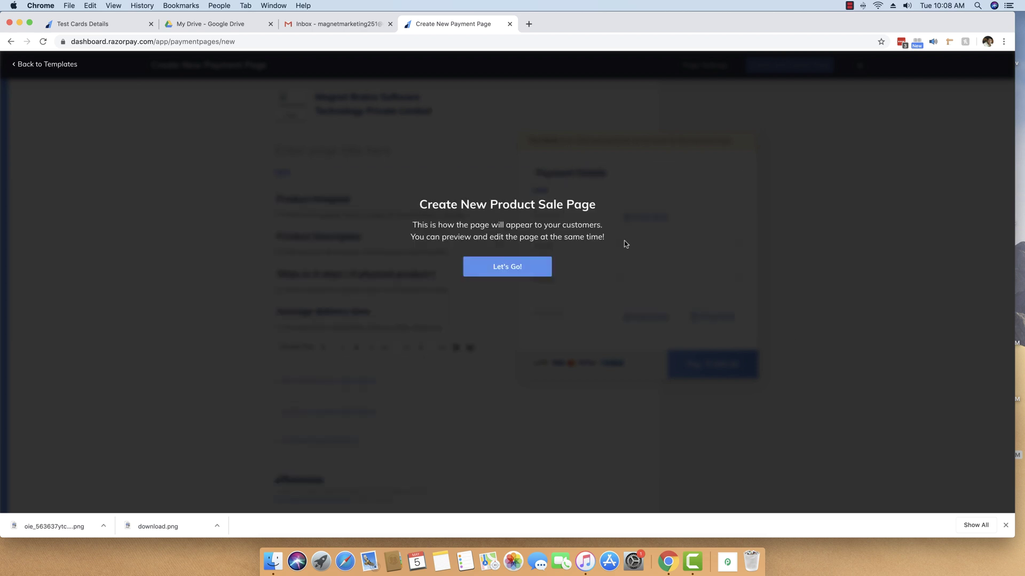
left_click(505, 267)
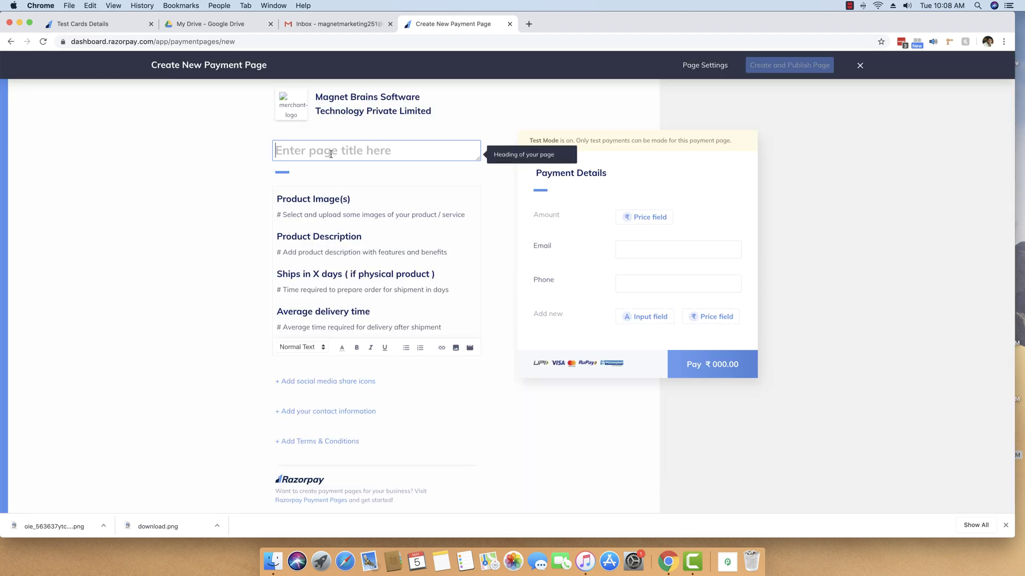
type("Course ")
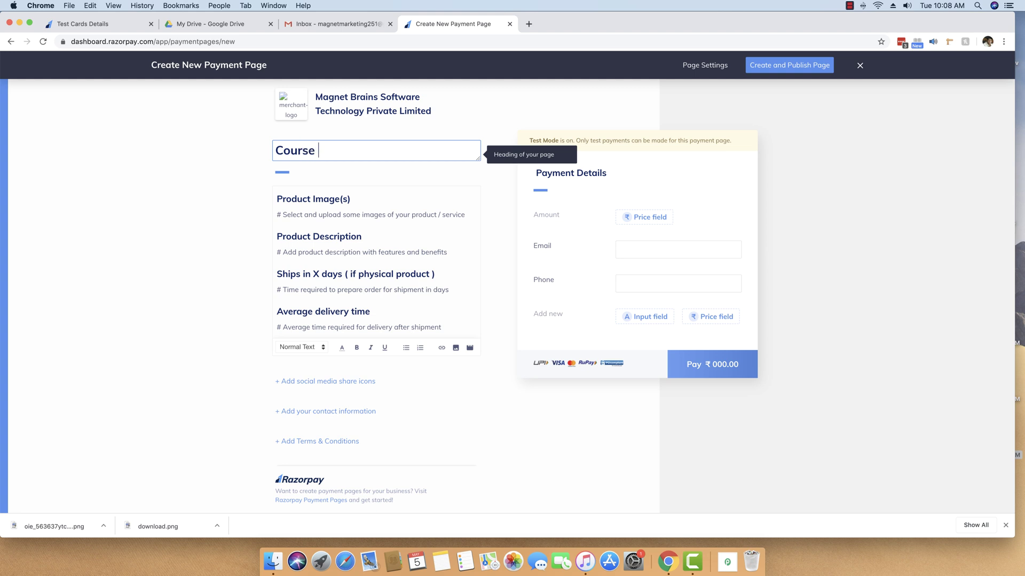
type("101")
Step: Give the Amount row a fixed price of 101 and save it
left_click(659, 217)
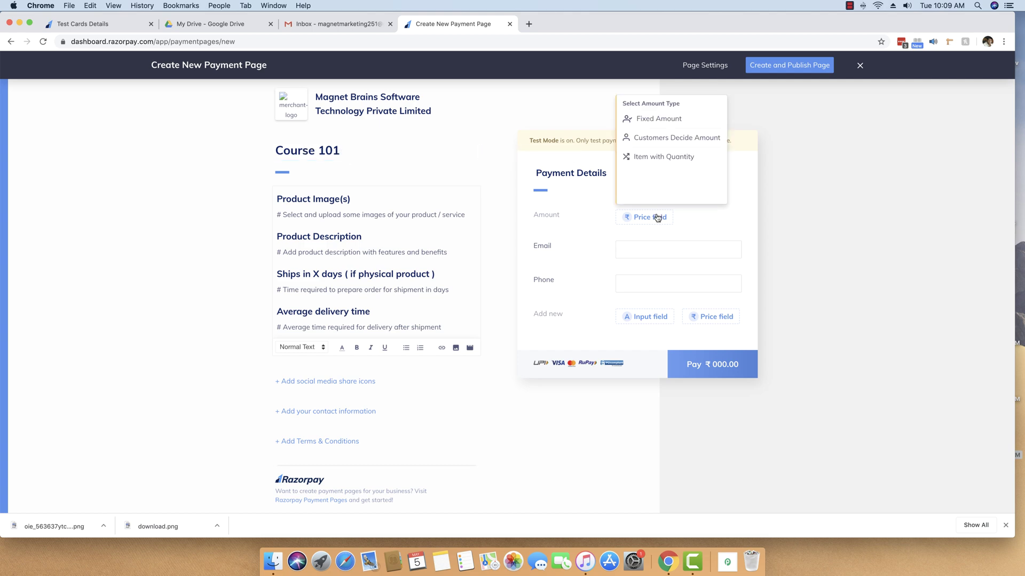
left_click(660, 121)
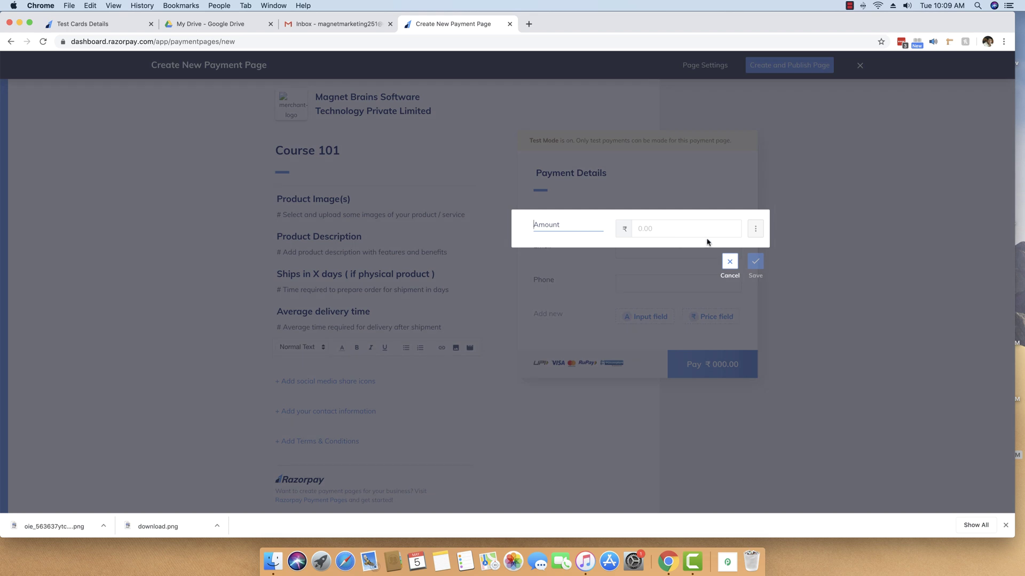
left_click(688, 228)
type("101")
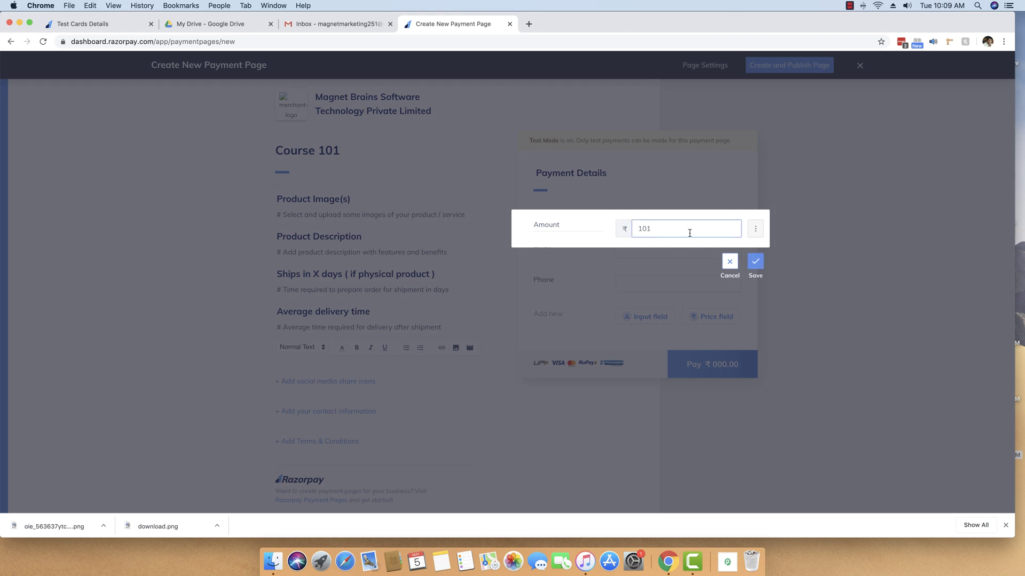
left_click(755, 262)
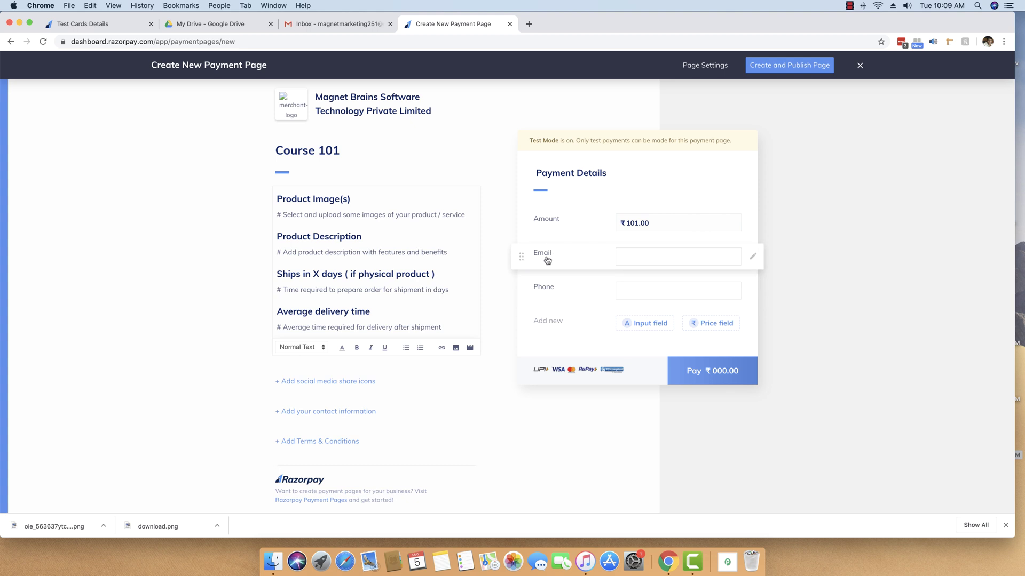
Step: Replace the Product Image(s) placeholder with 'Whenever there is a purchase, you will receive the files instantly on your email.'
triple_click(291, 214)
type("W")
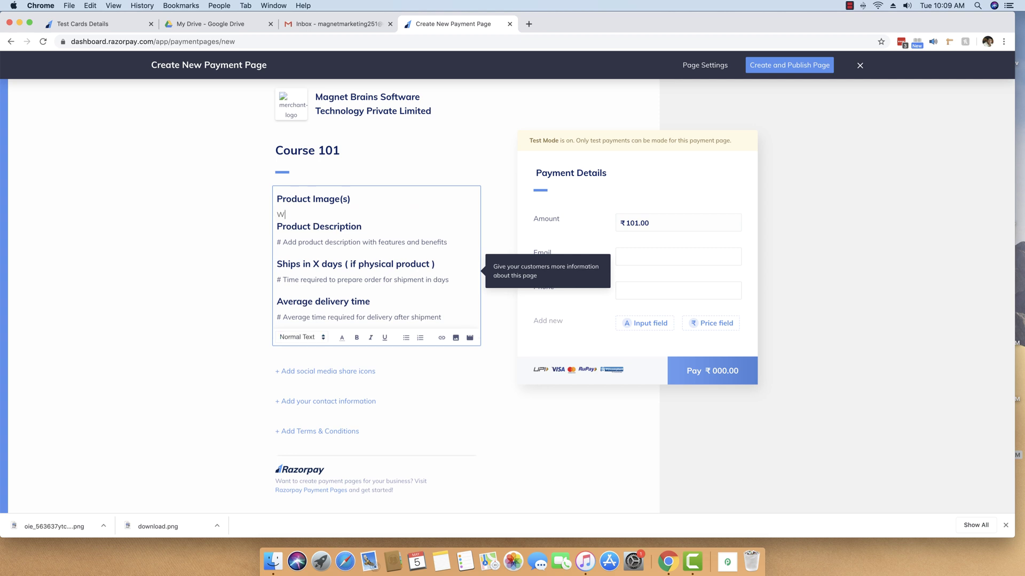
type("henever there is a purchase, you will receive the files ")
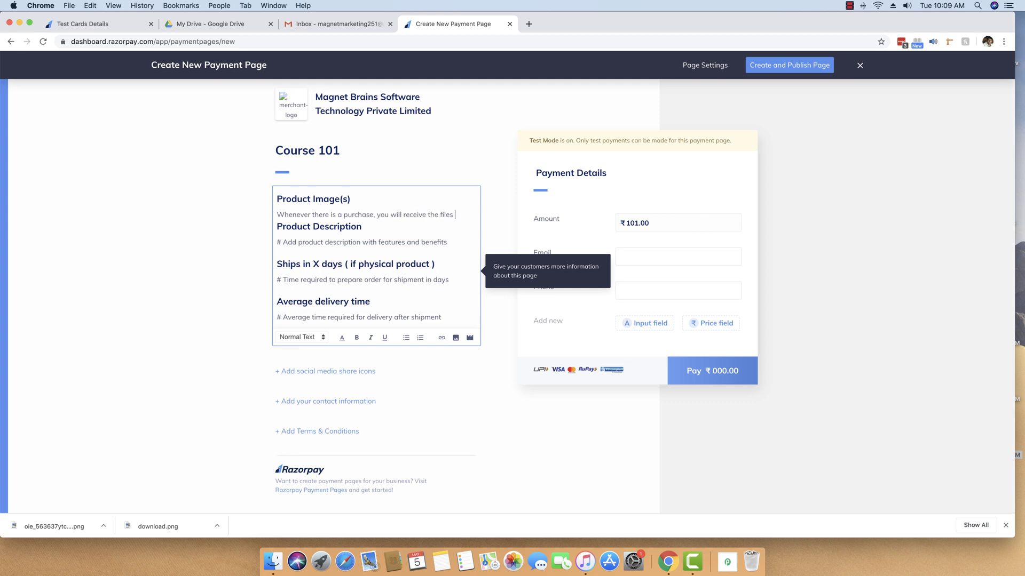
type("instantly.")
key("Return")
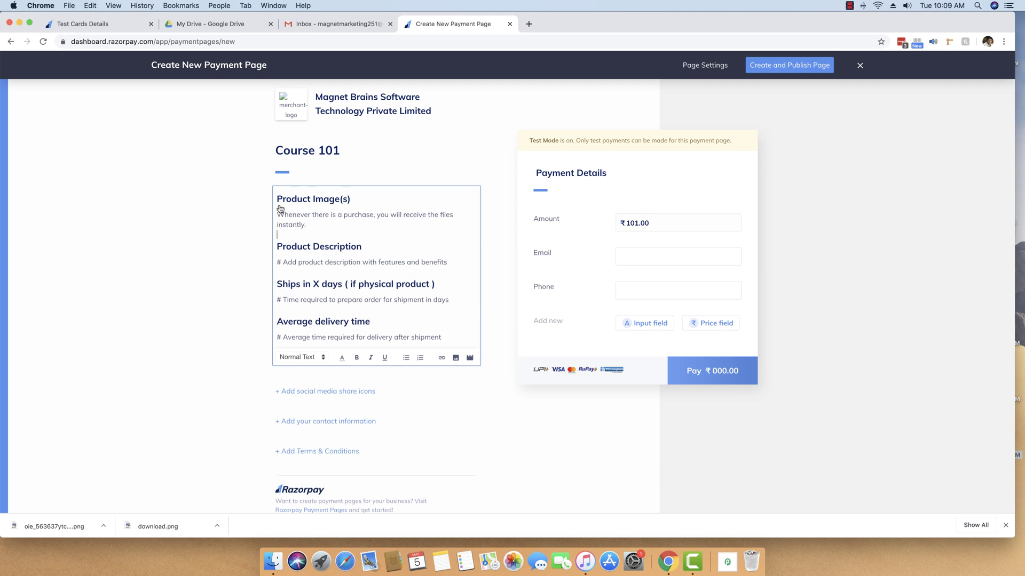
left_click_drag(276, 225, 337, 223)
left_click(337, 223)
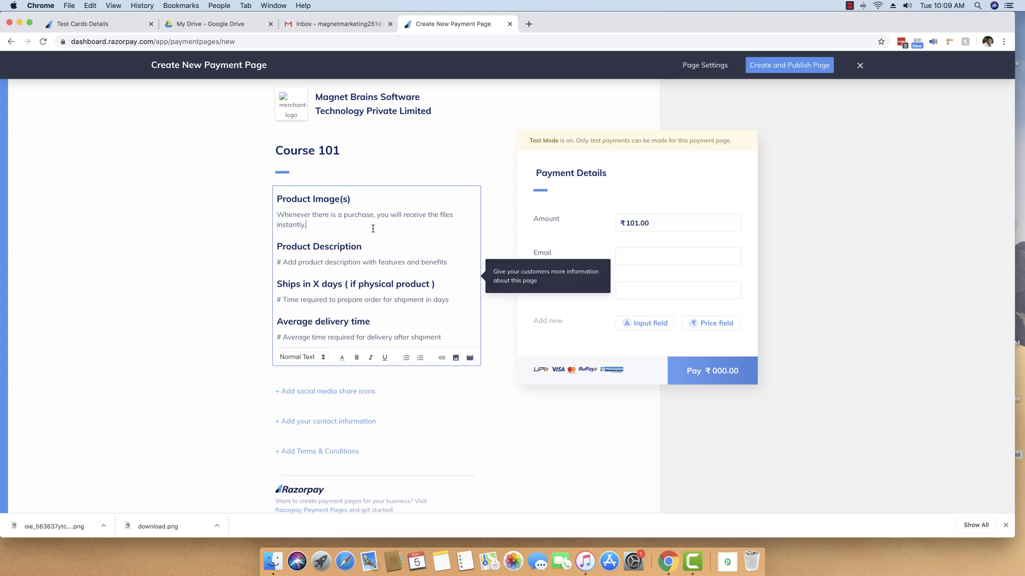
key("BackSpace")
type("on your email.")
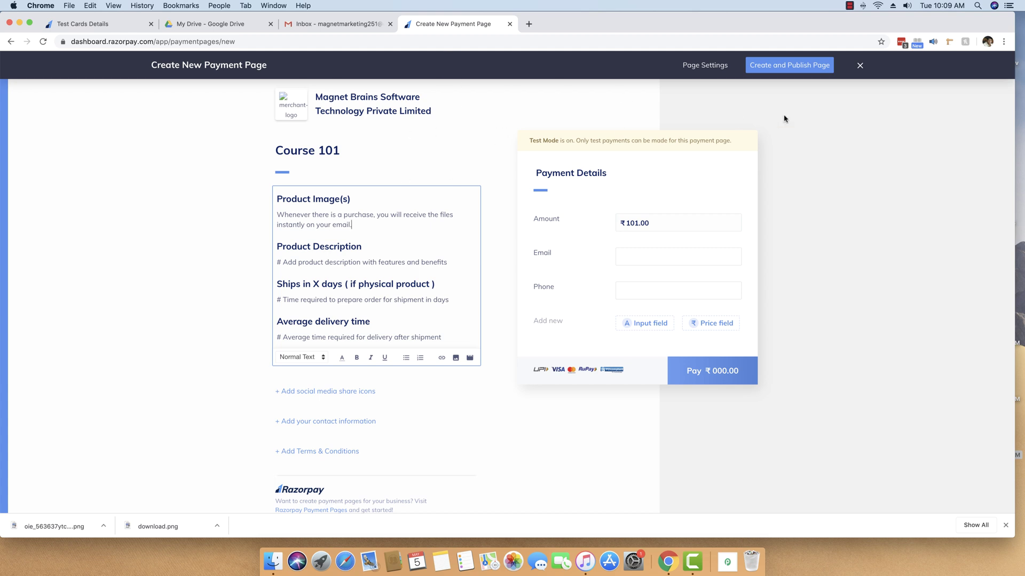
Step: Publish the Course 101 page and load its copied public link in a new tab
left_click(785, 68)
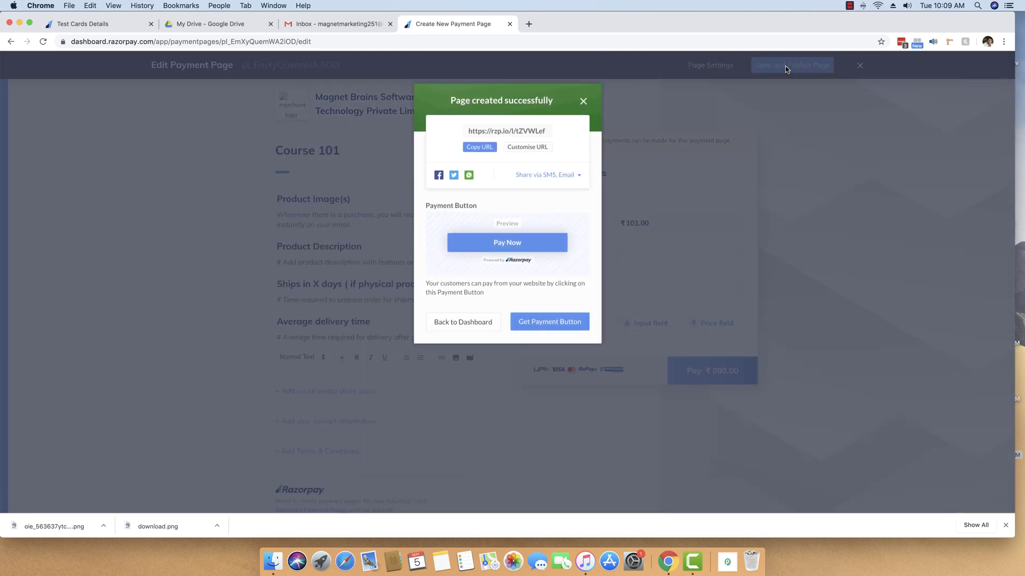
left_click(479, 150)
left_click(479, 147)
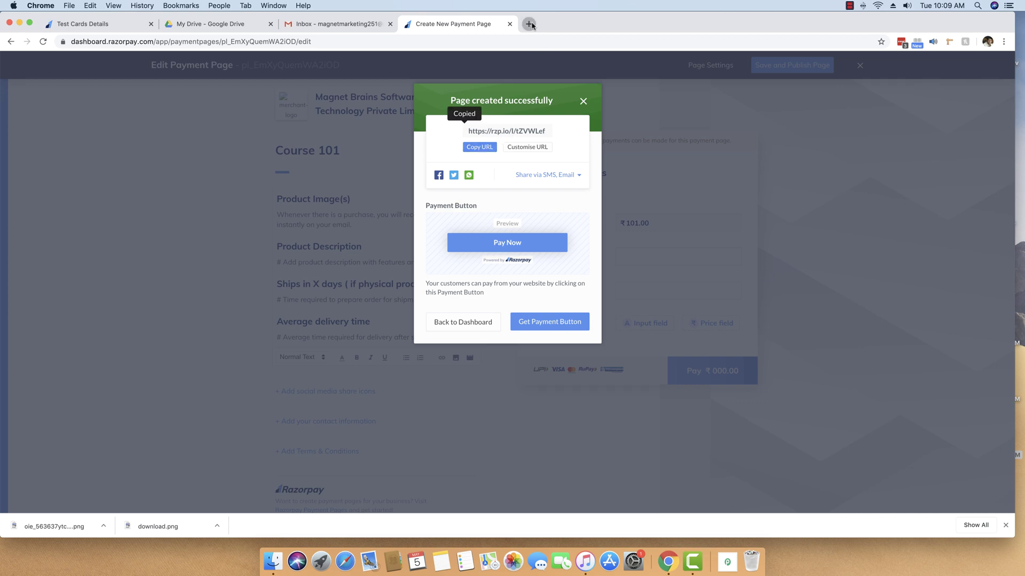
left_click(529, 24)
key("super+v")
key("Return")
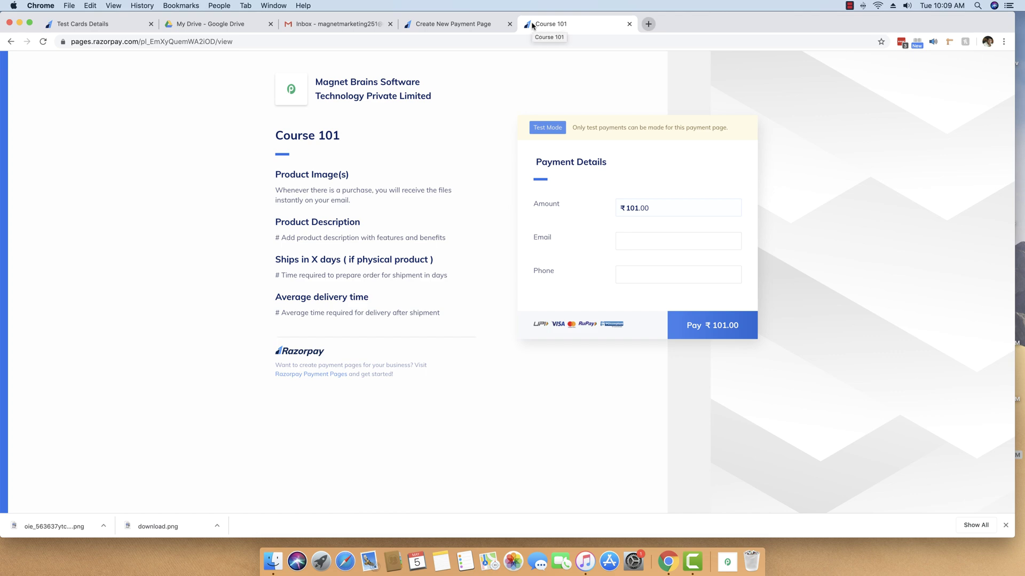
Step: Dismiss the success dialog and exit the editor, confirming Yes, to reach the Payment Pages list
left_click(453, 24)
left_click(584, 101)
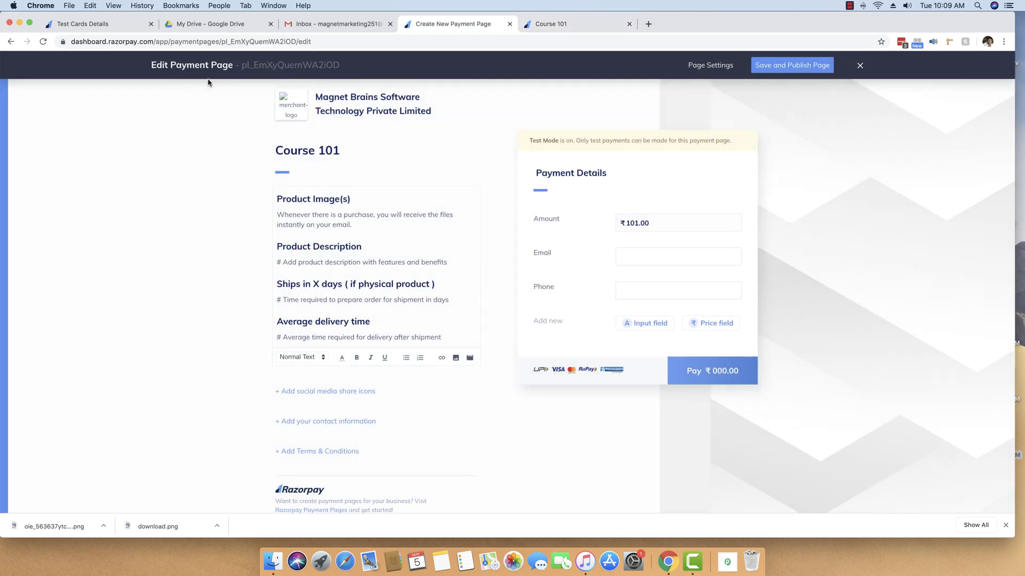
left_click(860, 65)
left_click(534, 120)
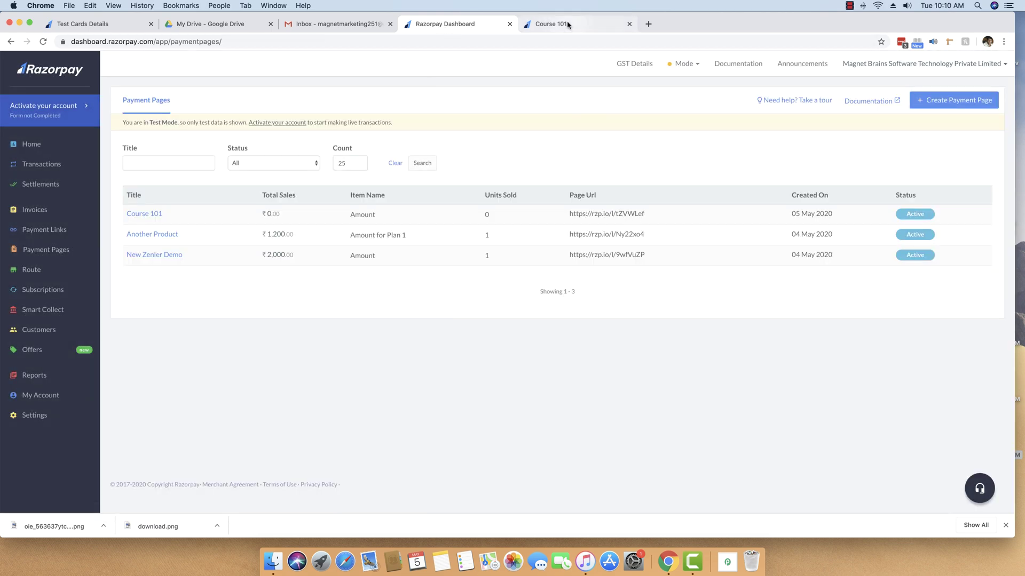
left_click(550, 24)
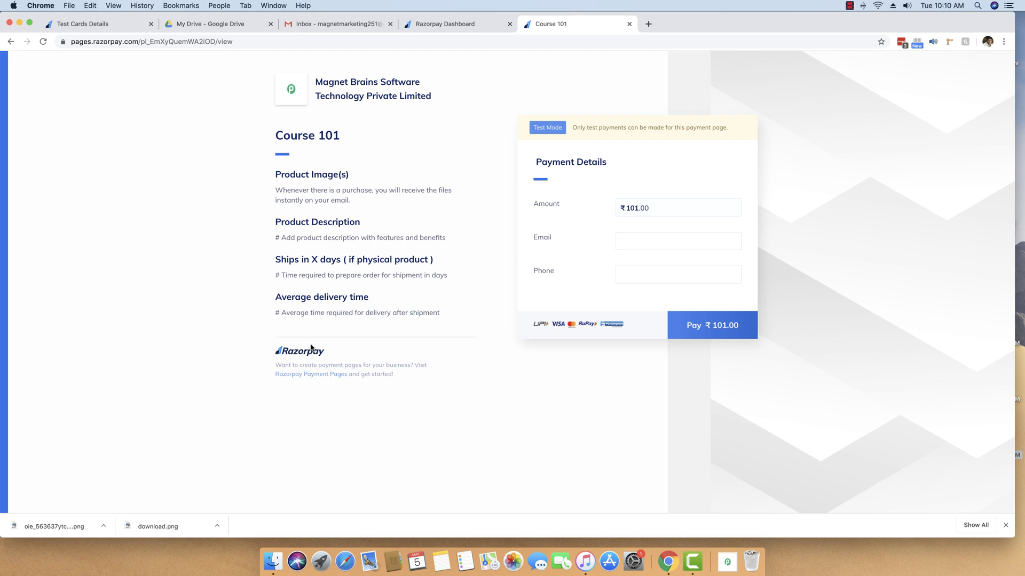
left_click(424, 24)
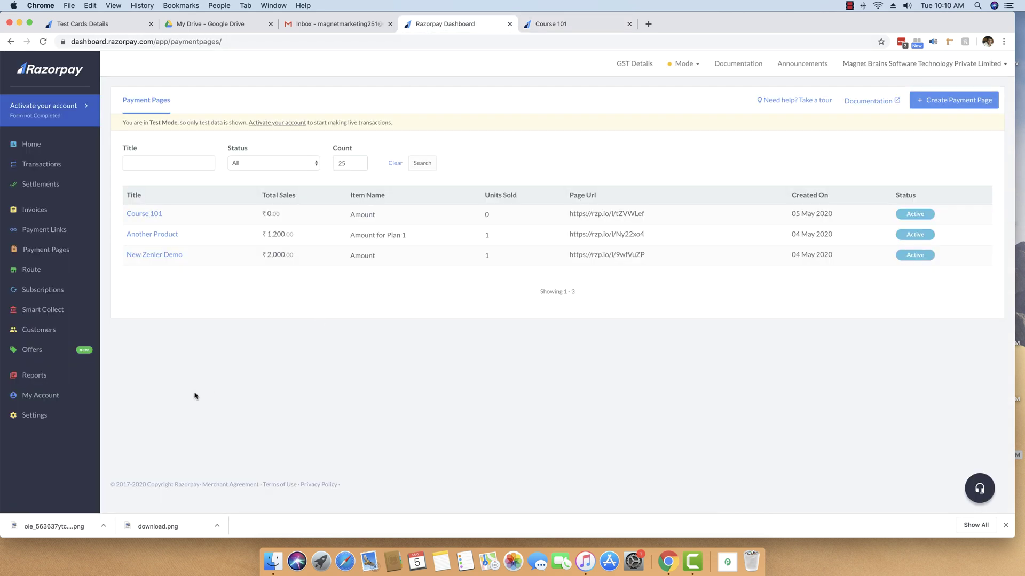
Step: Open the existing webhook for editing from Settings > Webhooks
left_click(35, 418)
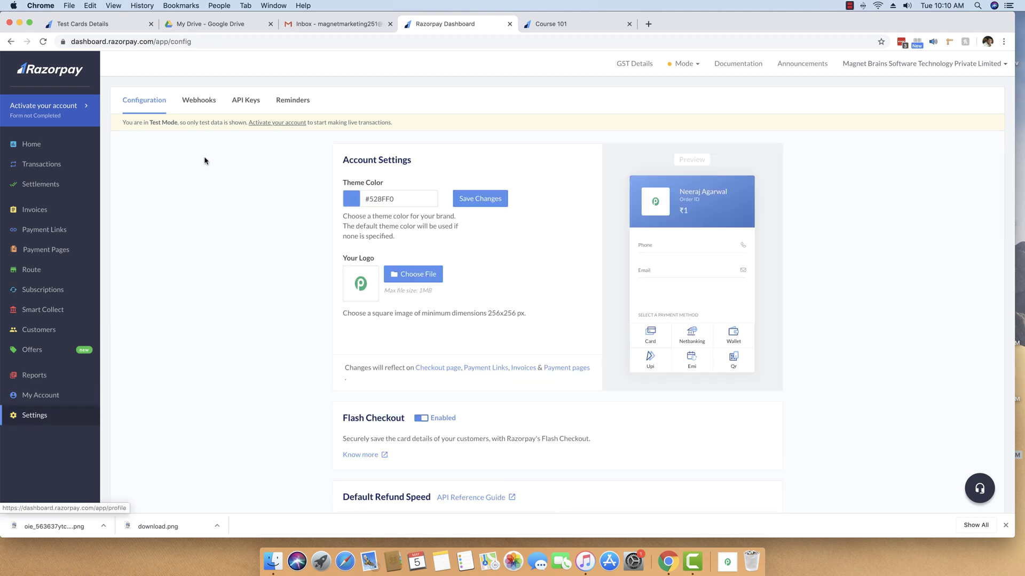
left_click(199, 101)
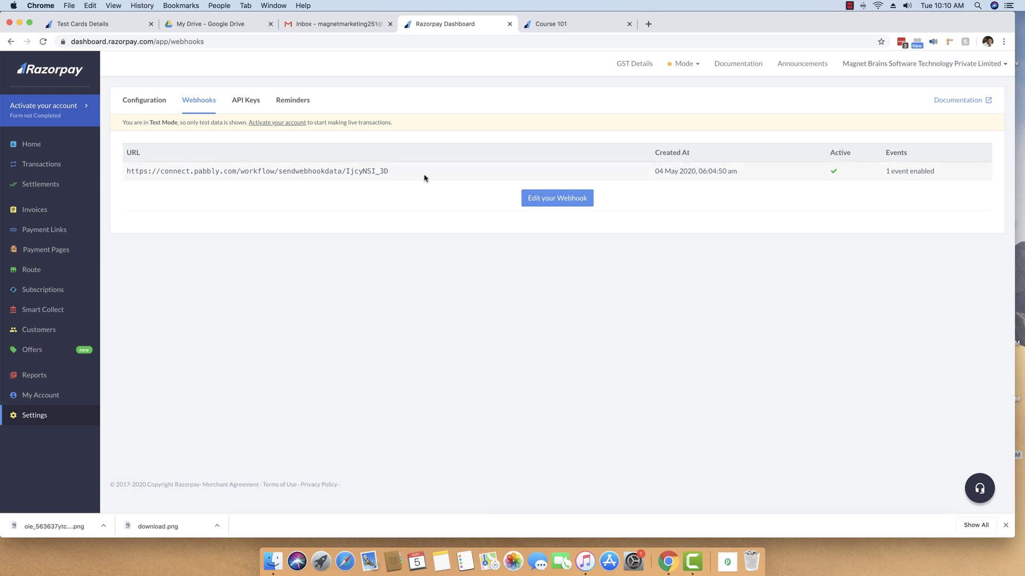
left_click(549, 205)
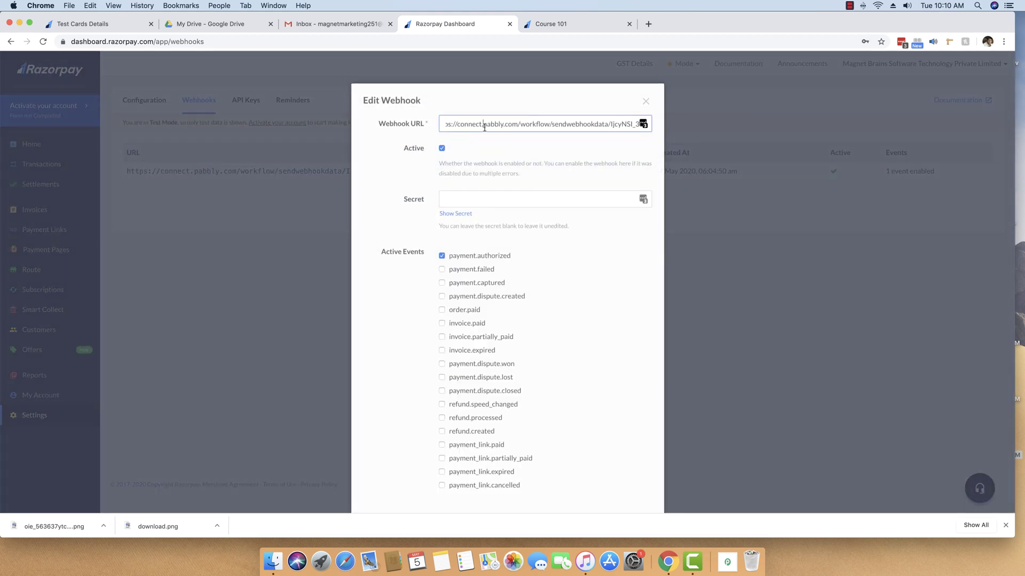
Step: Enable the payment.captured event alongside payment.authorized
triple_click(470, 125)
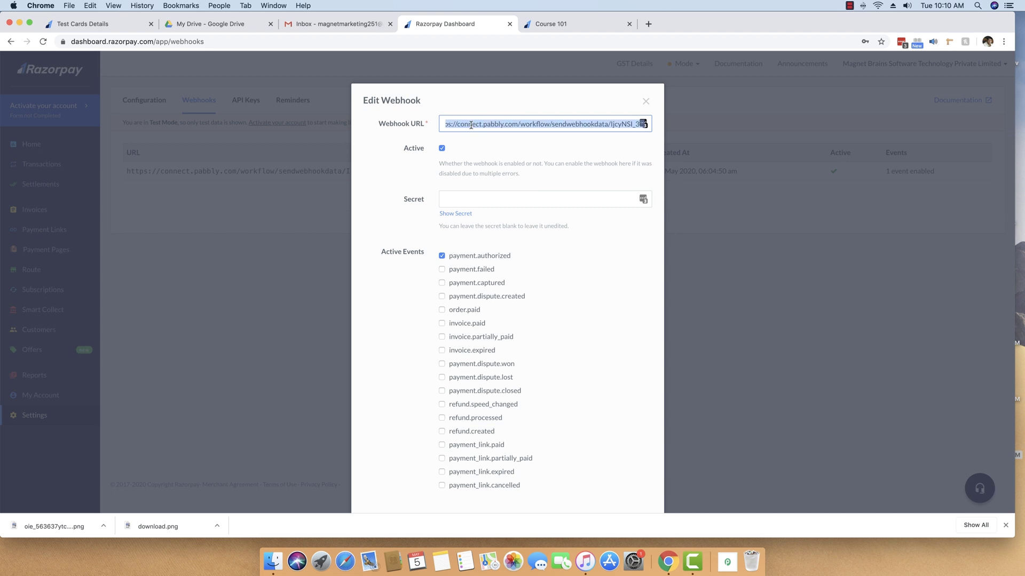
scroll(520, 277, "down", 2)
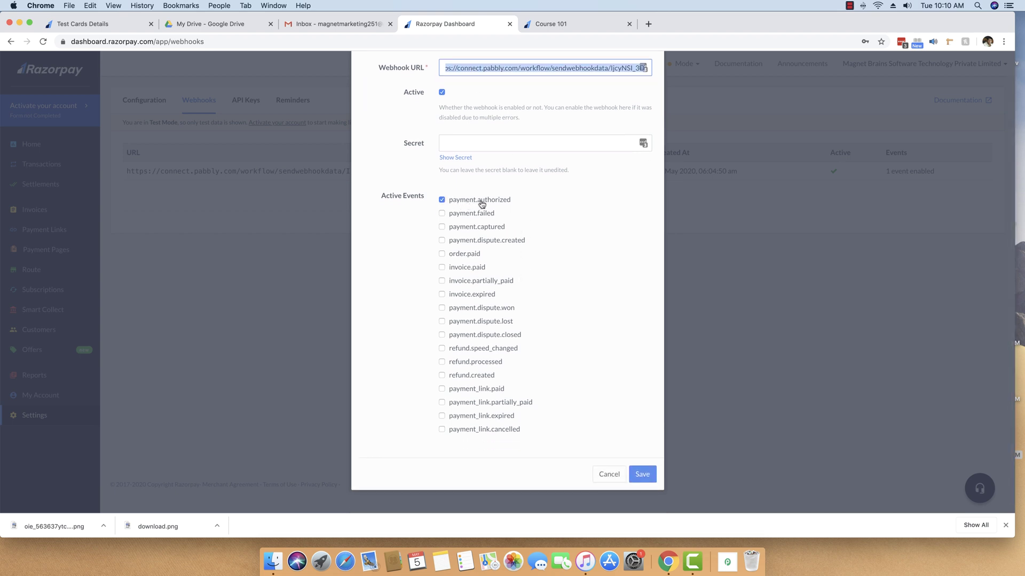
left_click(475, 229)
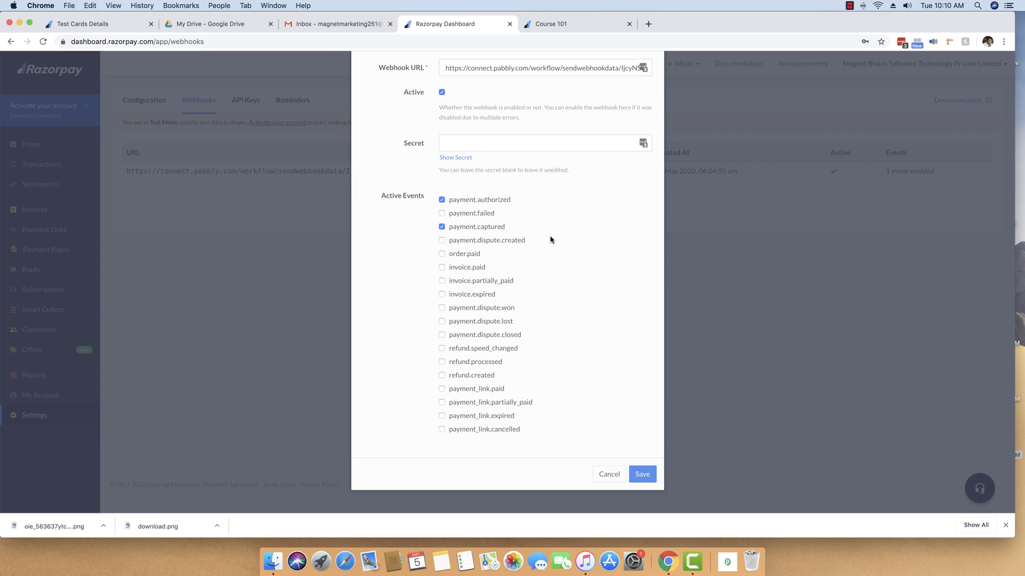
Step: Delete the old Webhook URL and move the Razorpay tab to the end of the tab bar
scroll(550, 240, "up", 3)
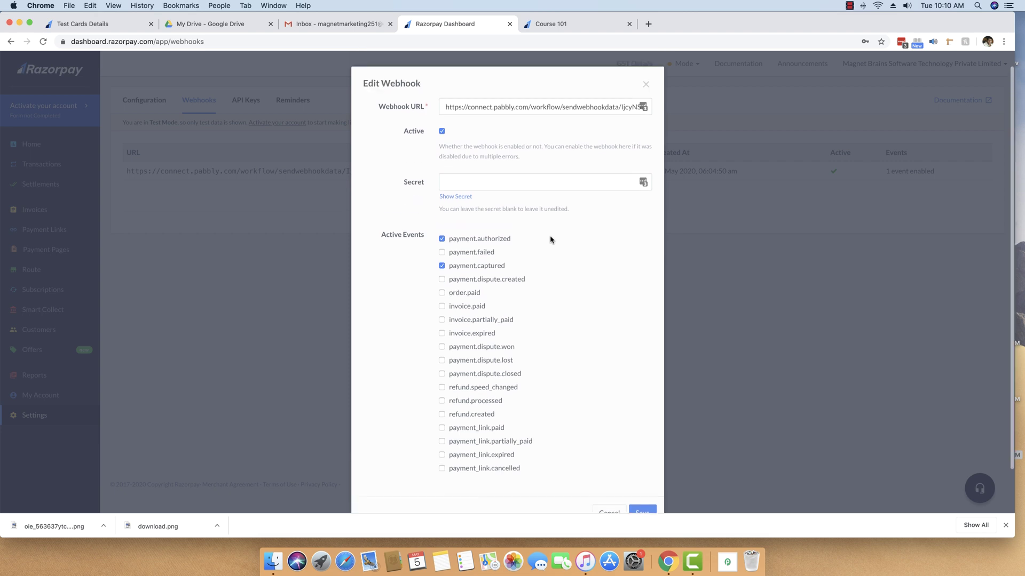
left_click(445, 118)
left_click_drag(445, 119, 700, 127)
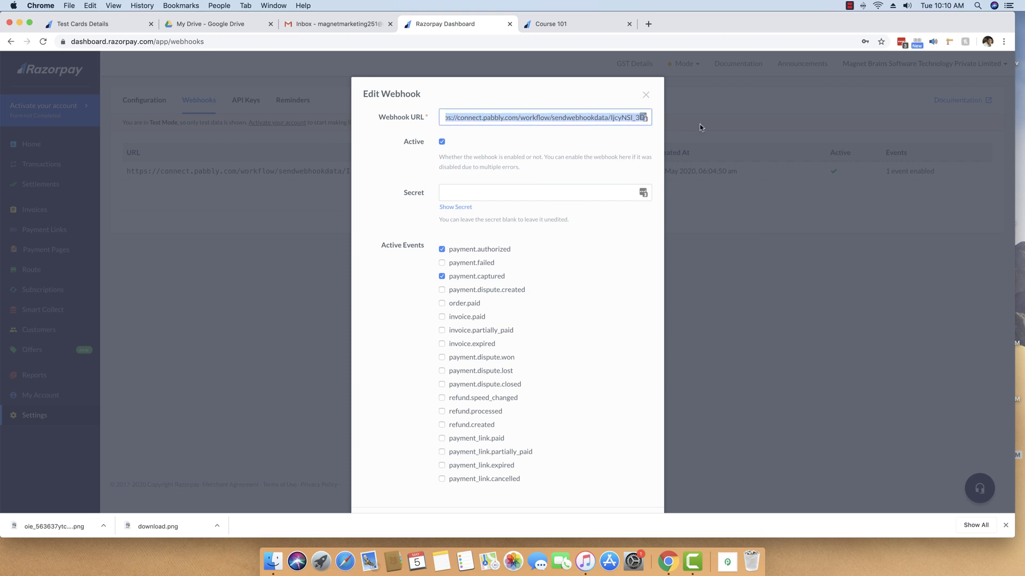
key("BackSpace")
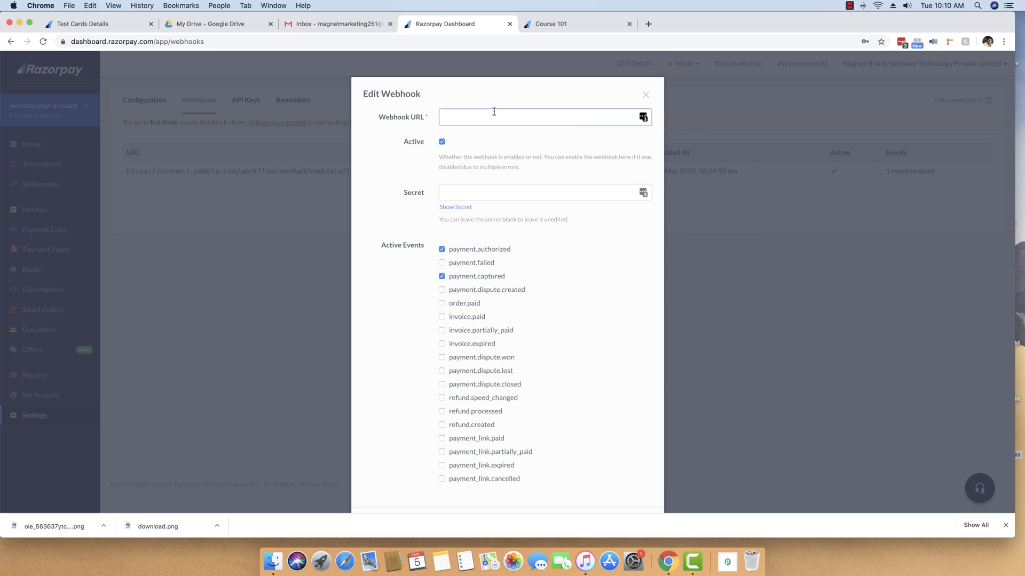
left_click_drag(451, 24, 635, 32)
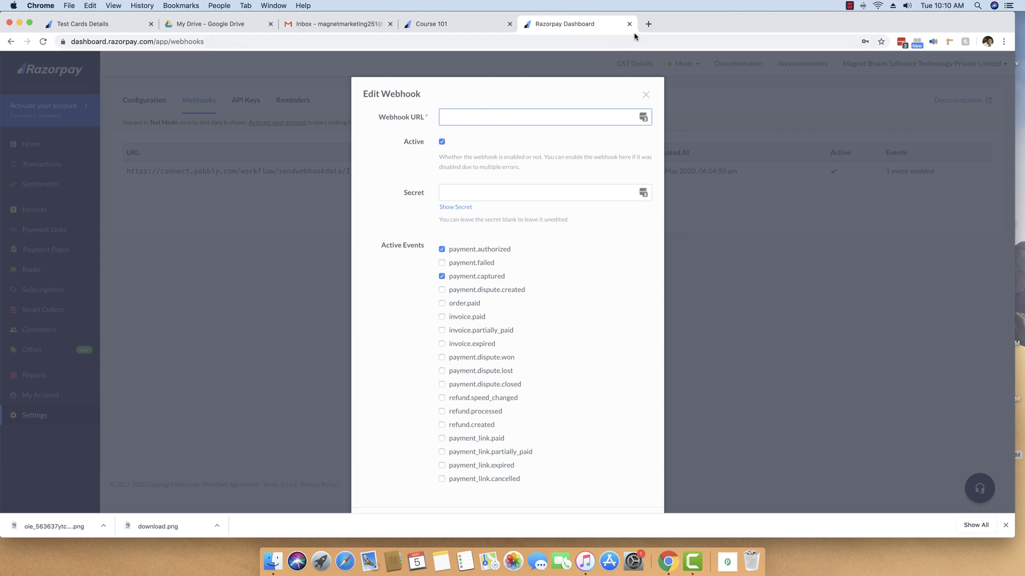
Step: Go to pabbly.com, open Products > Connect, and close the Pabbly home tab
left_click(648, 24)
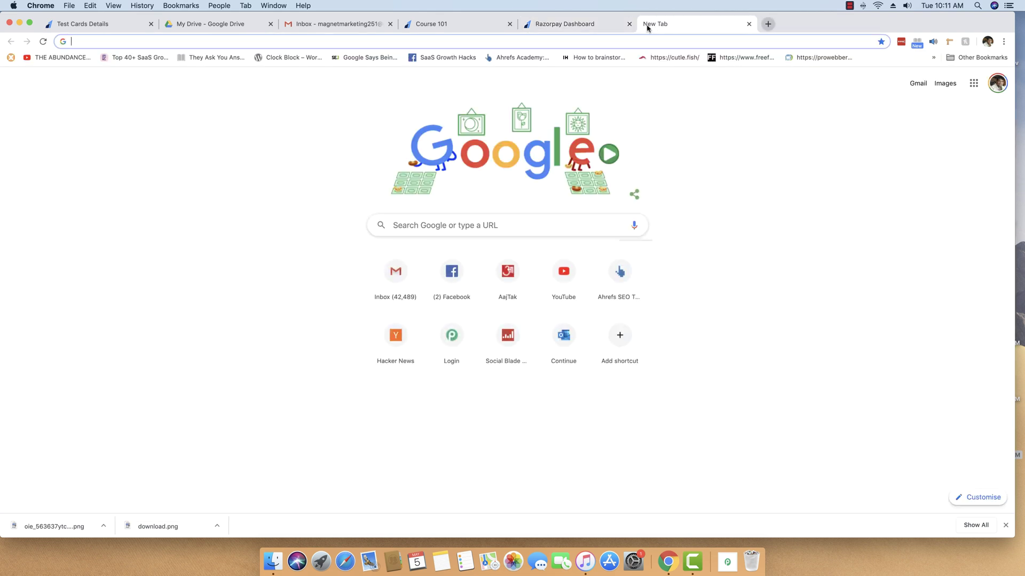
type("pabbly.co")
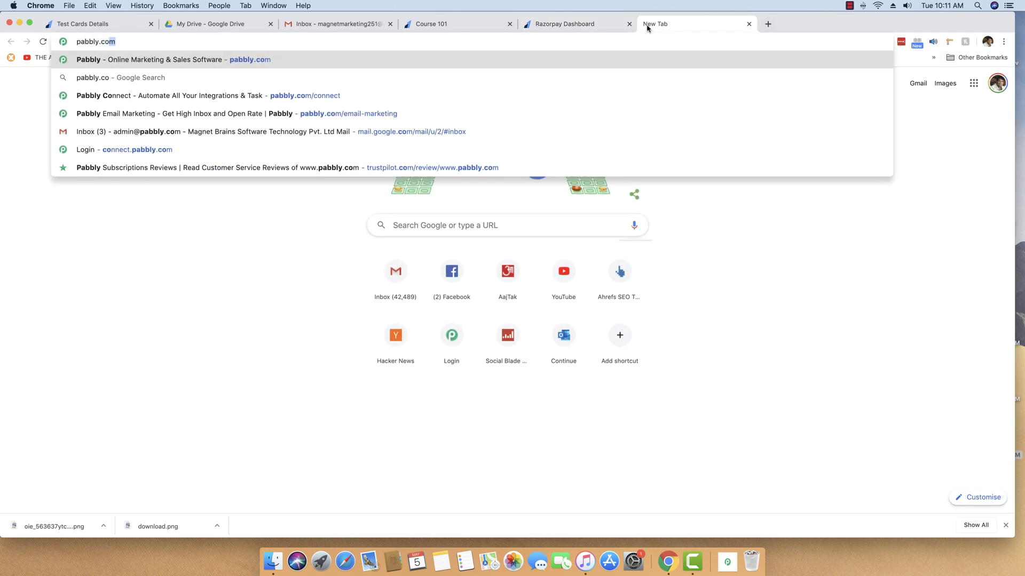
key("Return")
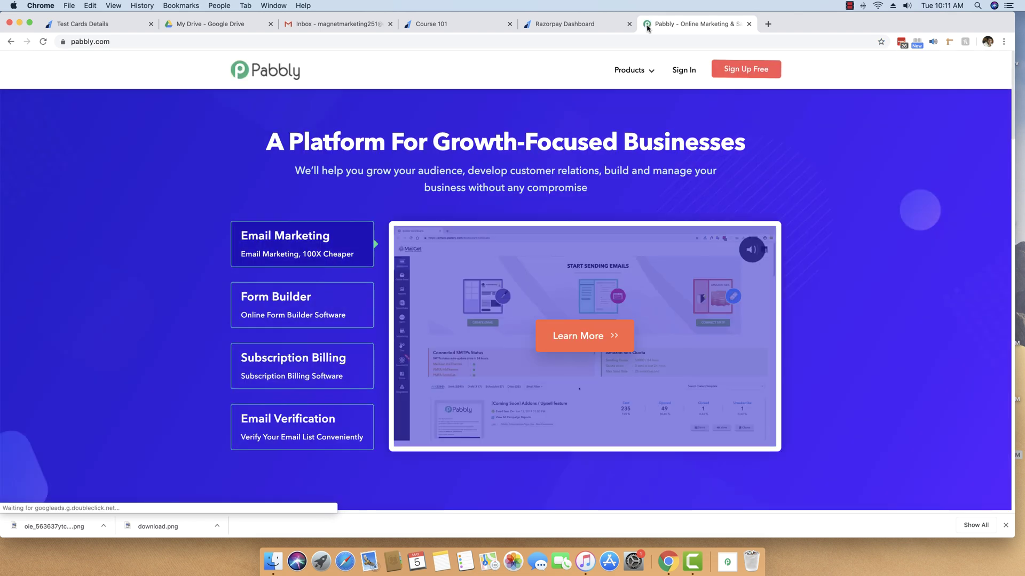
mouse_move(631, 70)
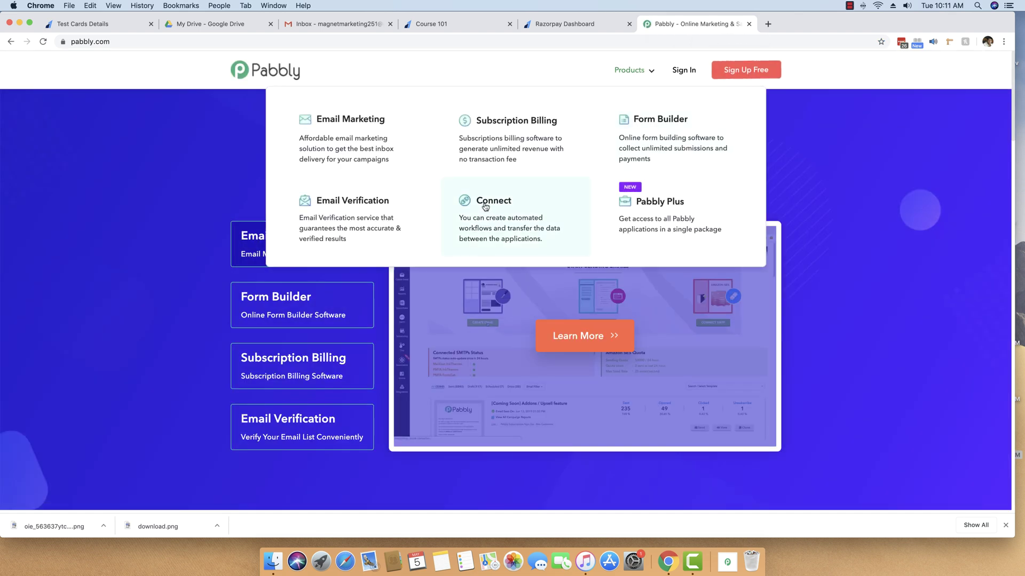
left_click(486, 207)
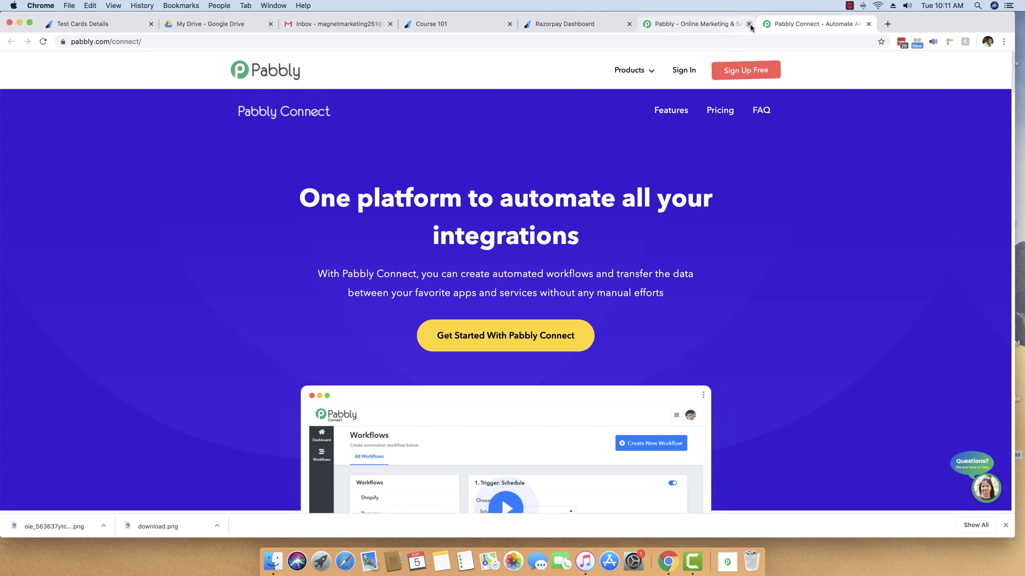
left_click(749, 24)
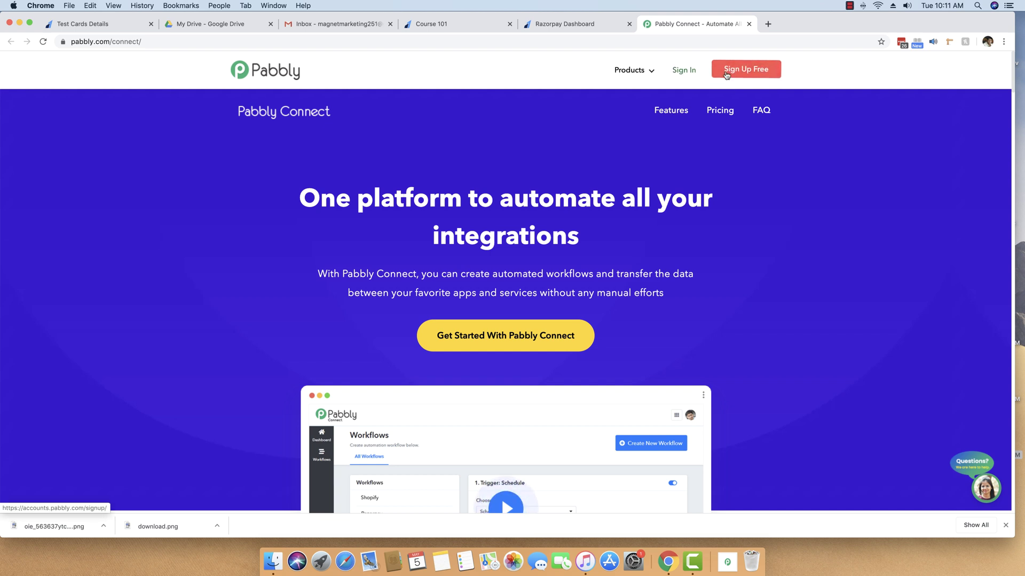
Step: Sign in to the Pabbly account area and launch Connect via Access Now in All Apps
left_click(725, 75)
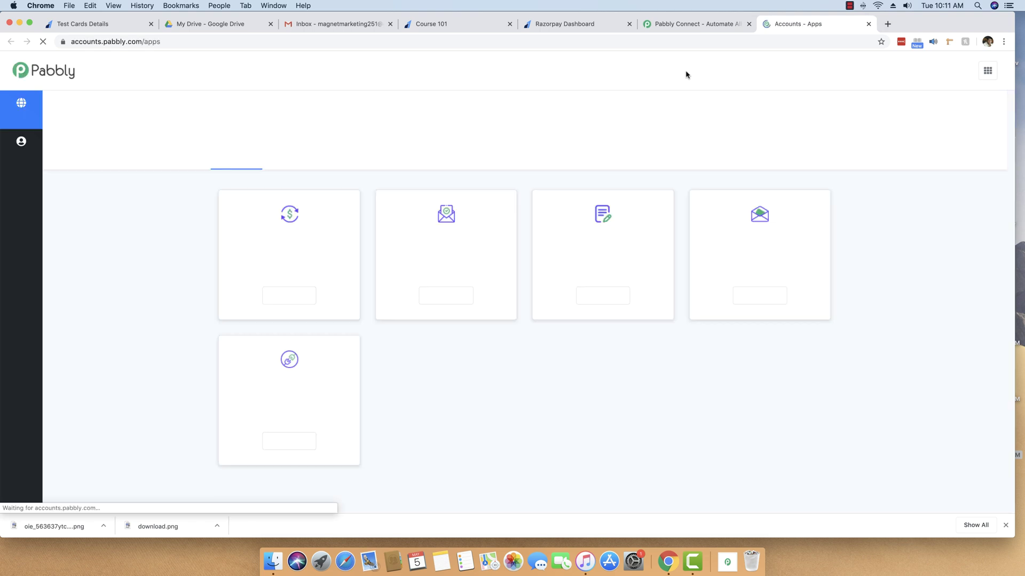
left_click(749, 23)
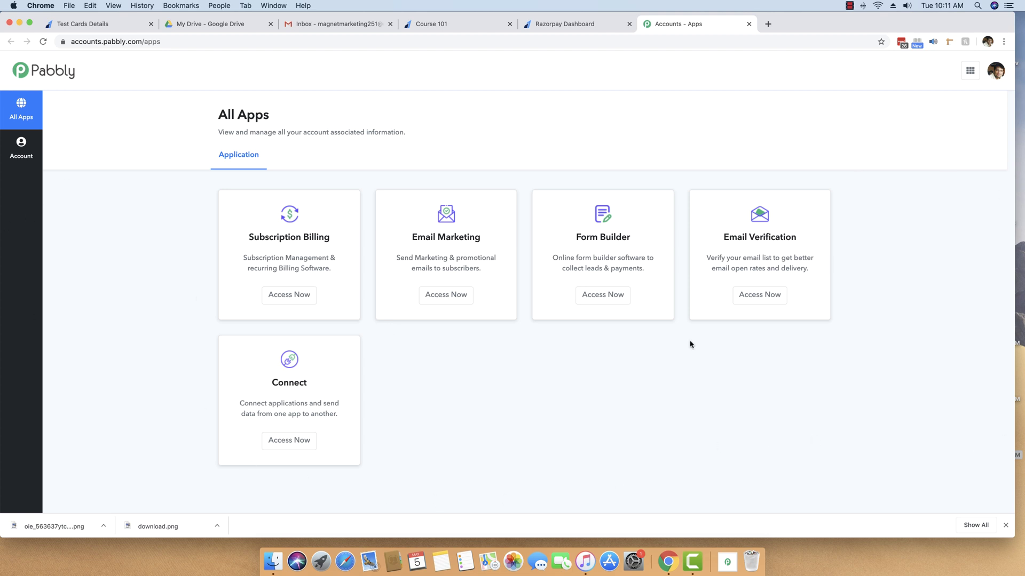
left_click(299, 446)
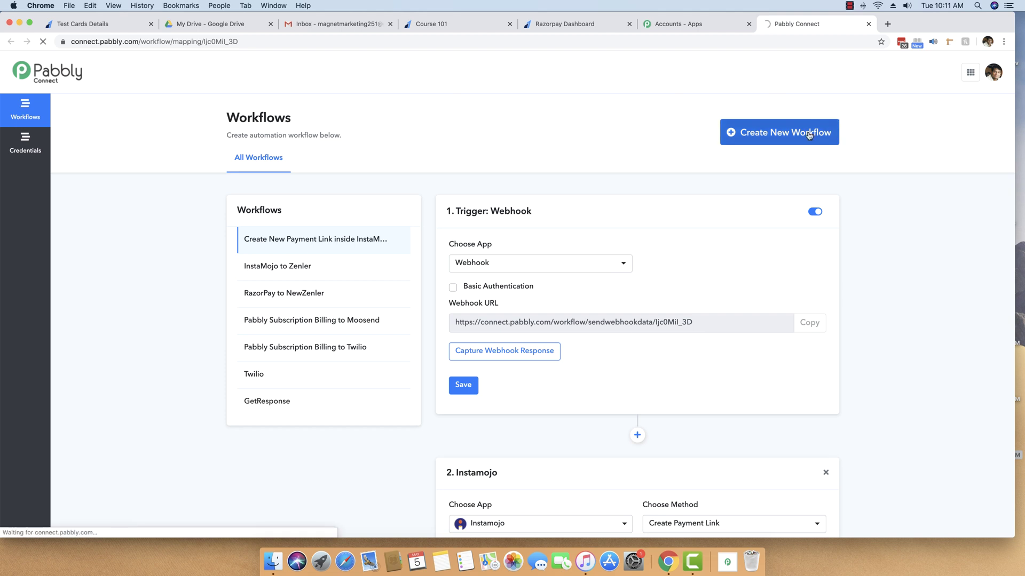
Step: Create the workflow 'Deliver File when sales inside RazorPay' and copy its Webhook URL
scroll(809, 136, "down", 6)
scroll(809, 135, "up", 6)
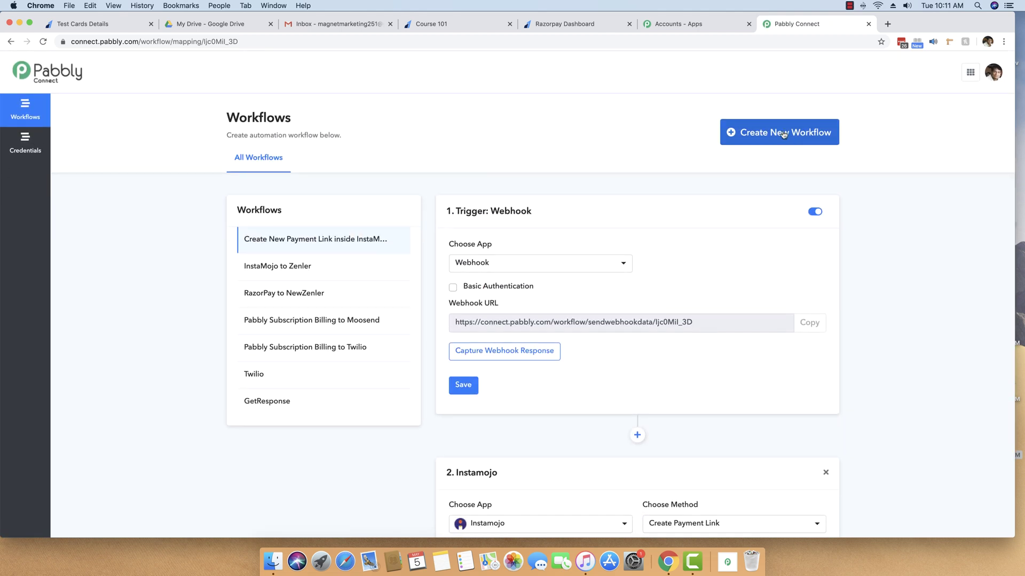
left_click(739, 133)
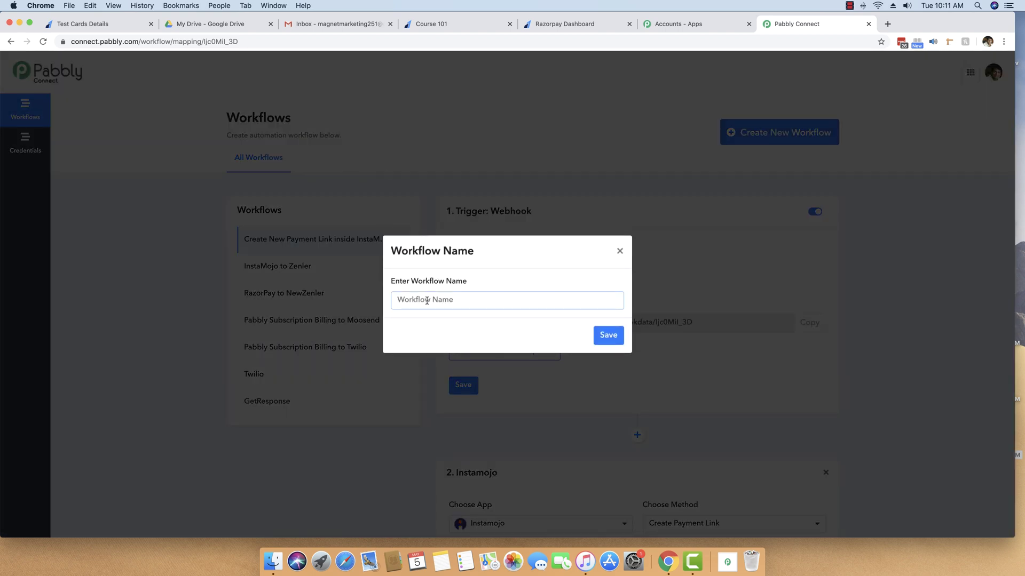
type("Deliver File when sales inside RazorPay")
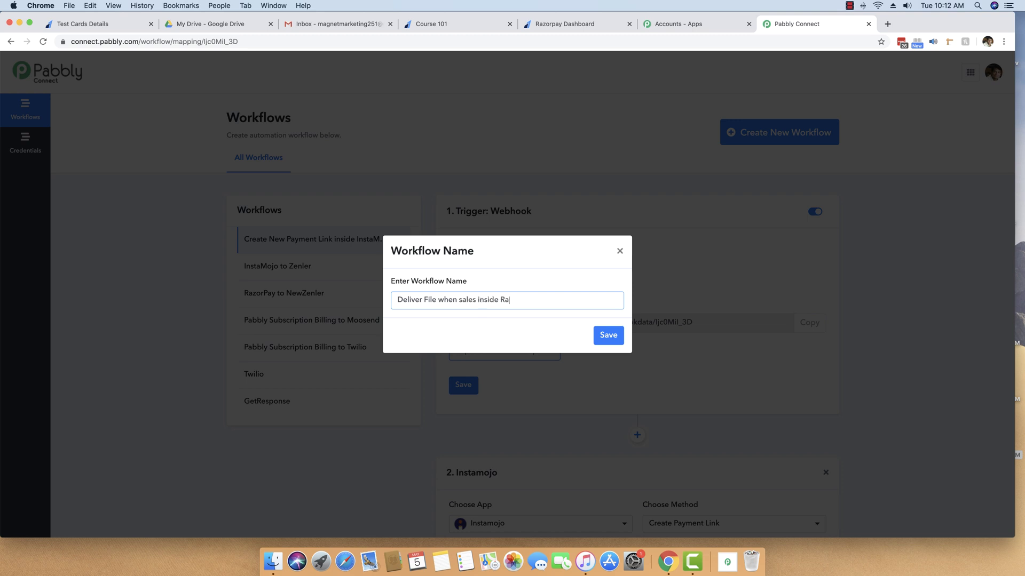
left_click(606, 334)
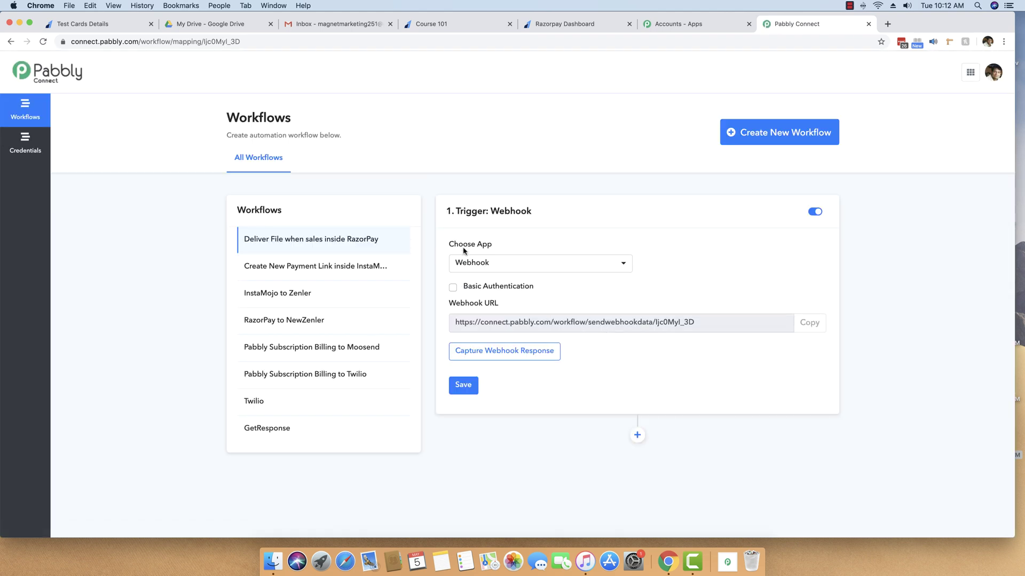
left_click(802, 323)
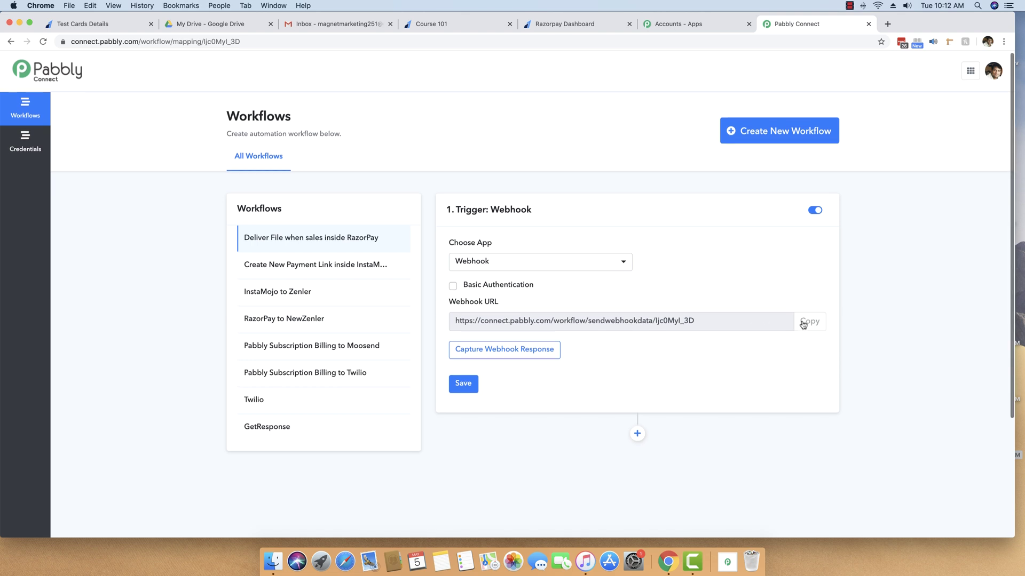
left_click(558, 25)
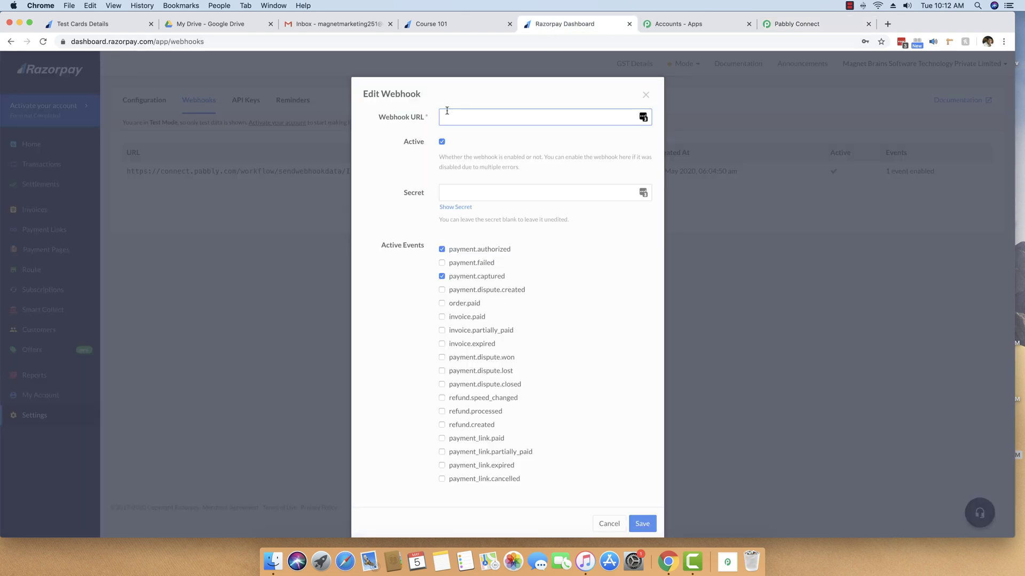
Step: Paste the copied Pabbly Connect URL into the Webhook URL field and save the webhook
key("super+v")
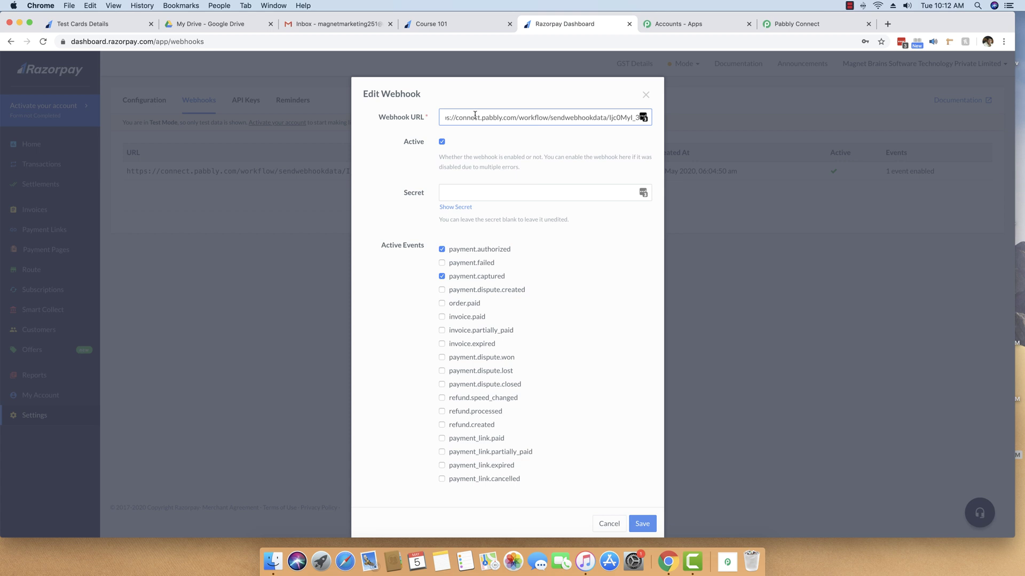
left_click(405, 127)
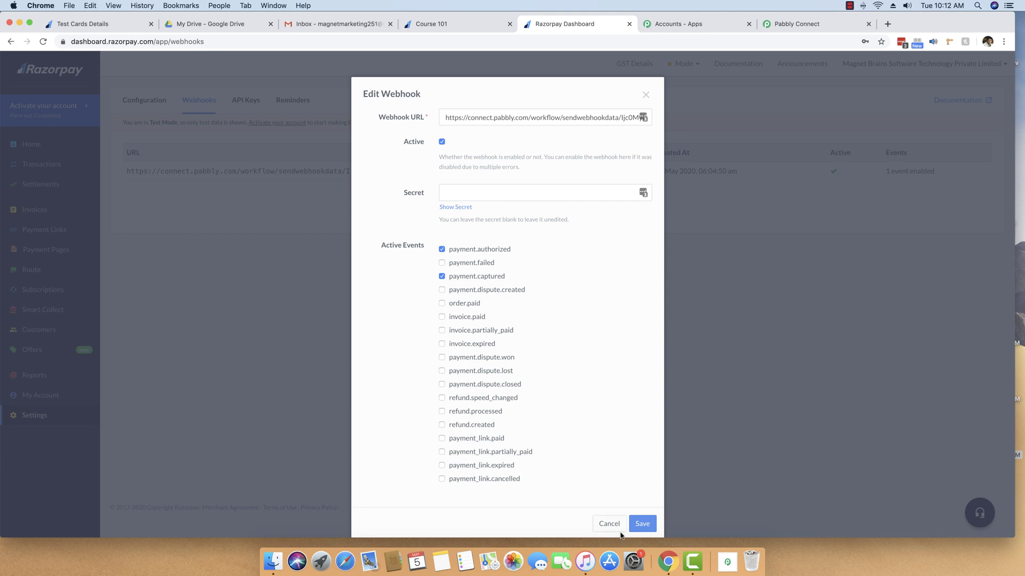
left_click(640, 527)
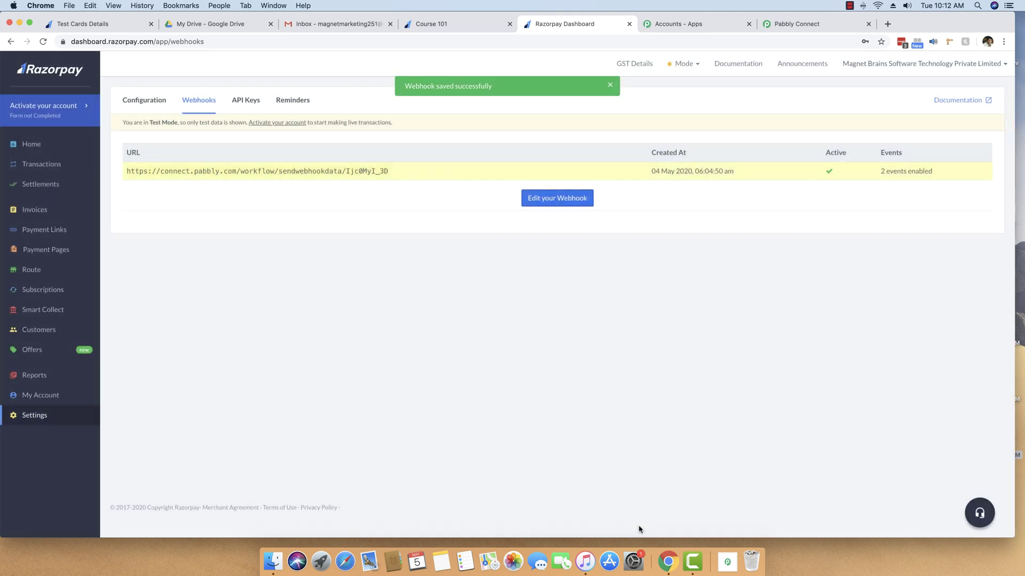
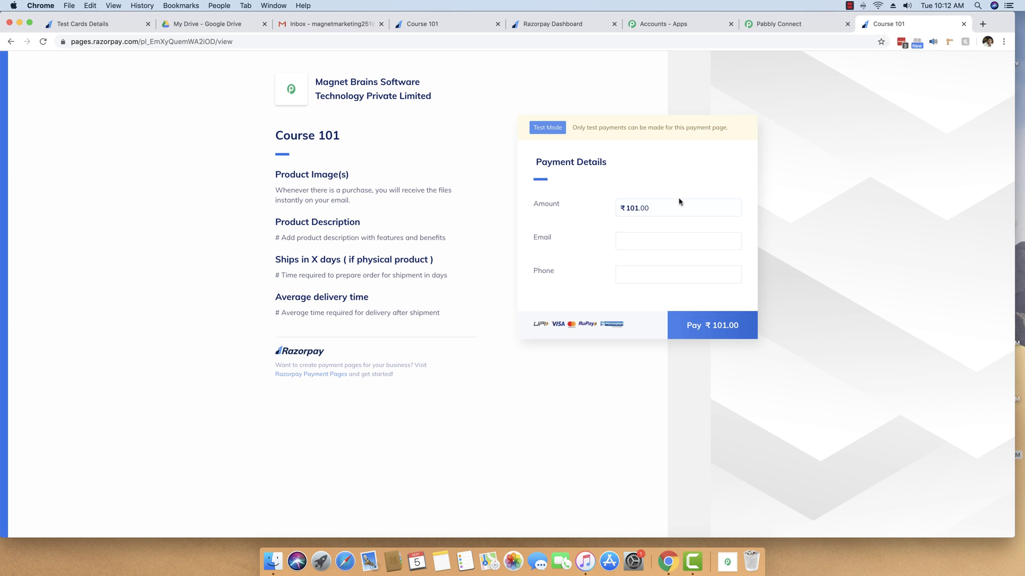
Step: Enter the buyer's email address in the Course 101 payment form
left_click(661, 244)
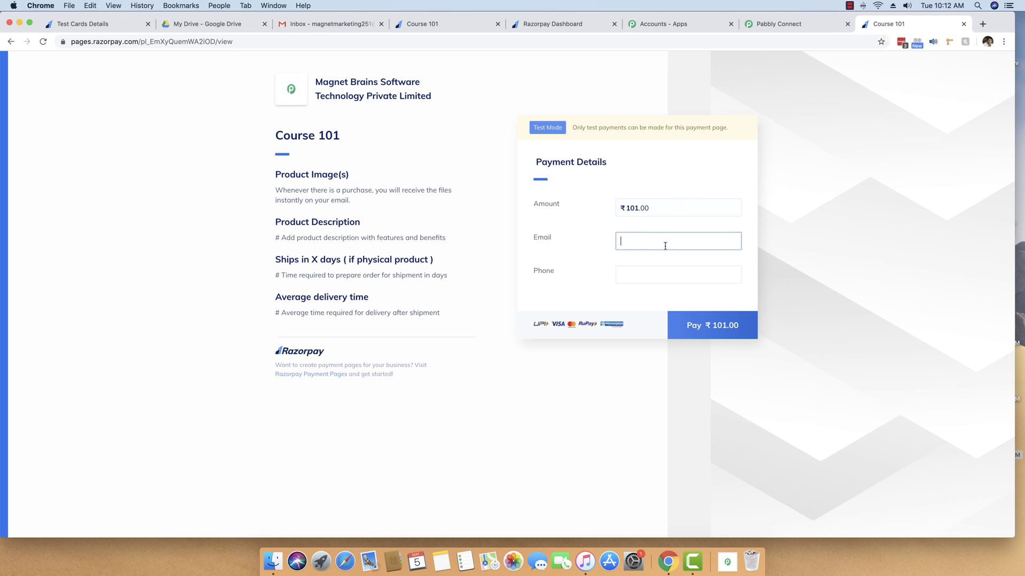
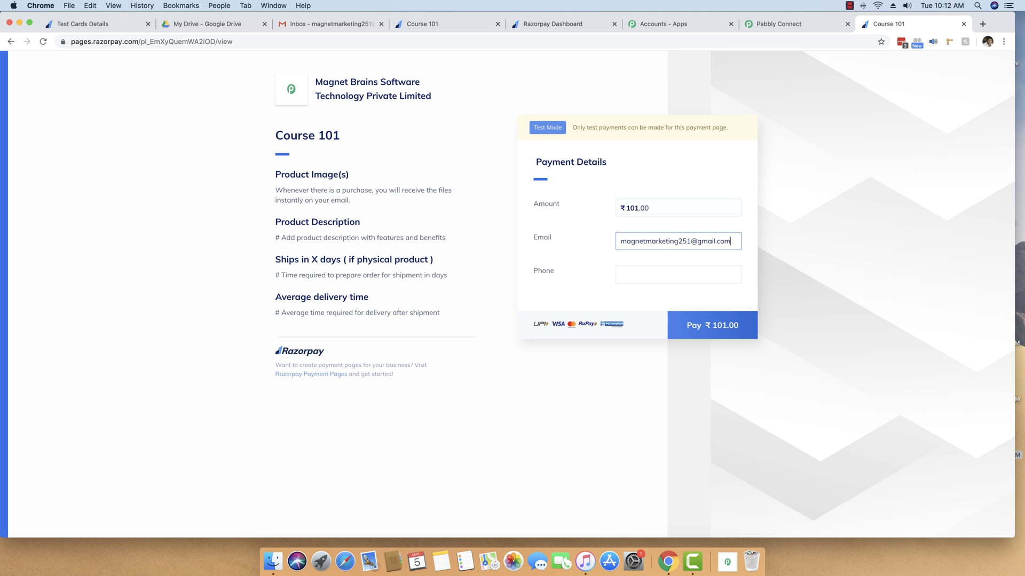
left_click_drag(620, 241, 729, 241)
left_click(676, 241)
Step: Fill in the buyer's phone number and proceed to pay ₹101.00
left_click(644, 275)
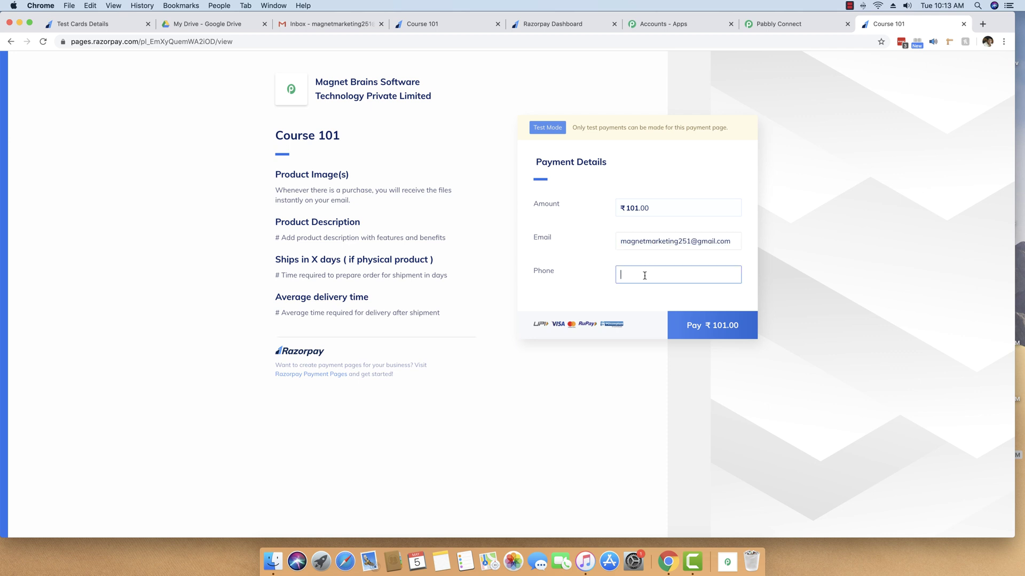
left_click(703, 320)
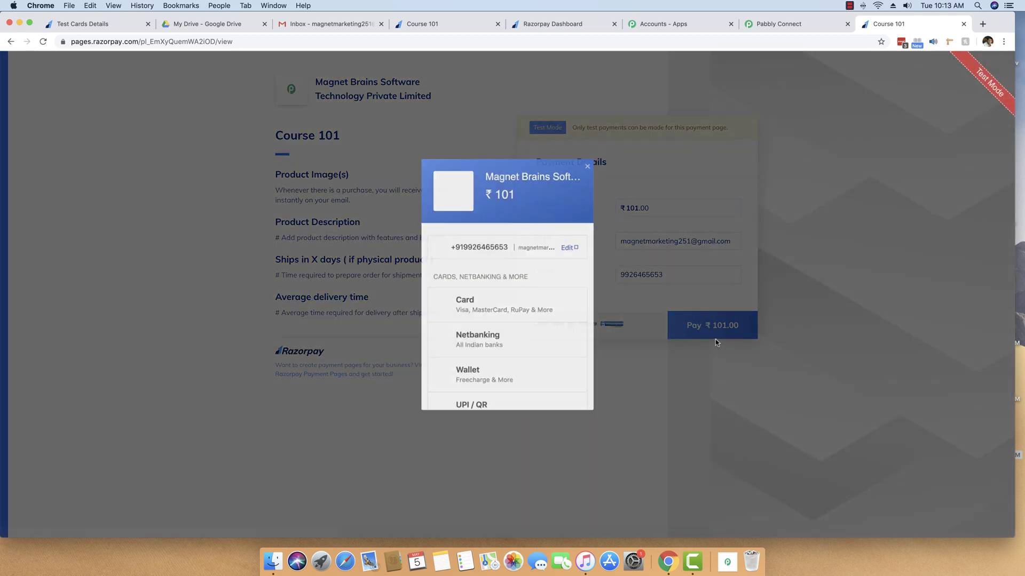
Step: Choose card payment and copy the first Mastercard number from the Razorpay test cards page
scroll(533, 298, "down", 1)
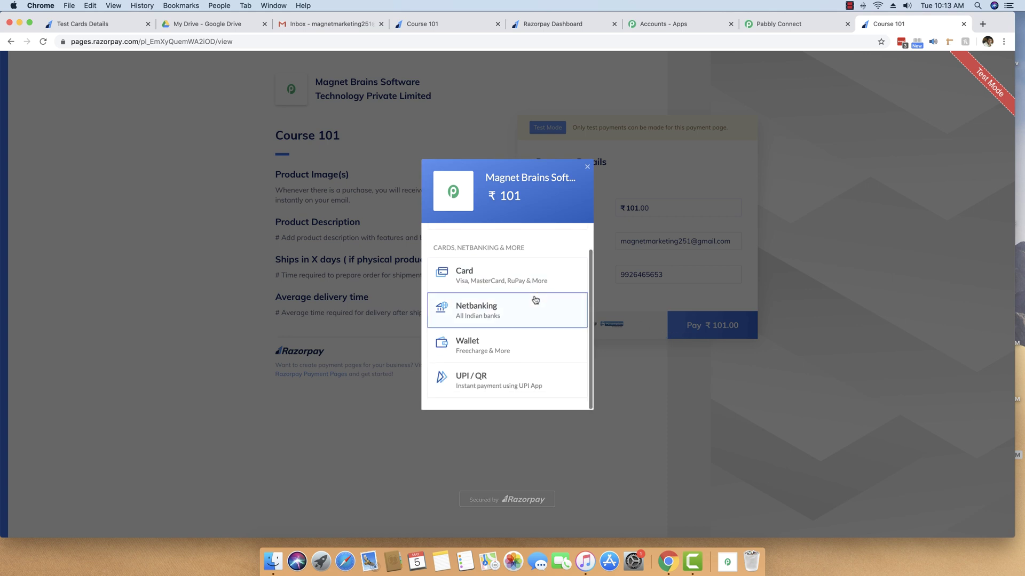
scroll(490, 323, "up", 1)
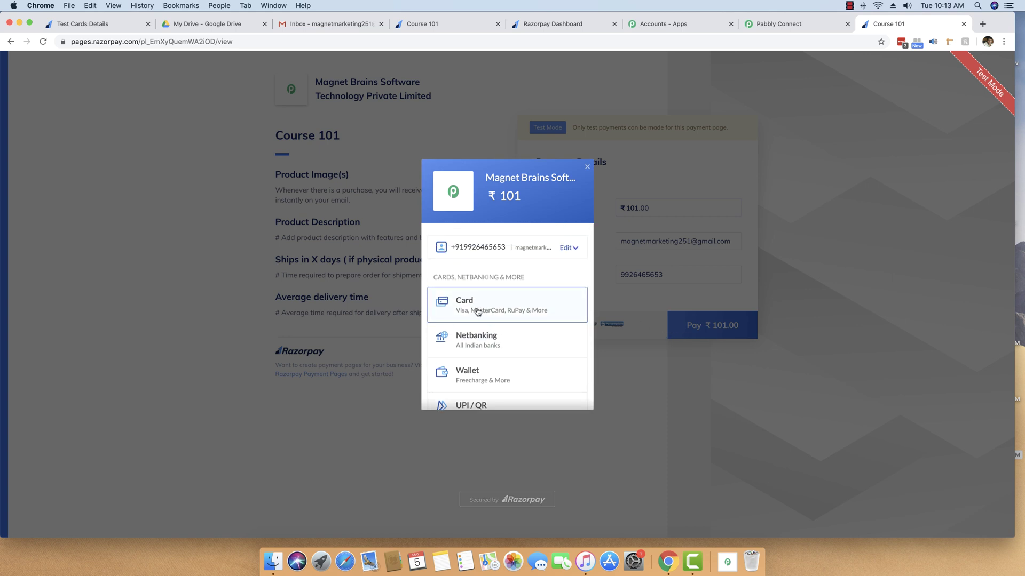
left_click(480, 306)
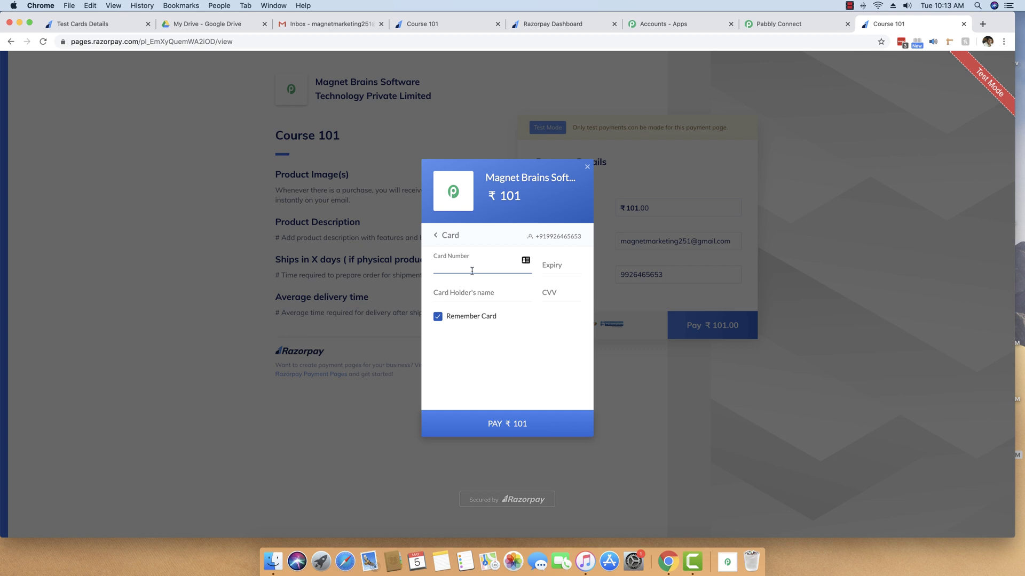
left_click(84, 25)
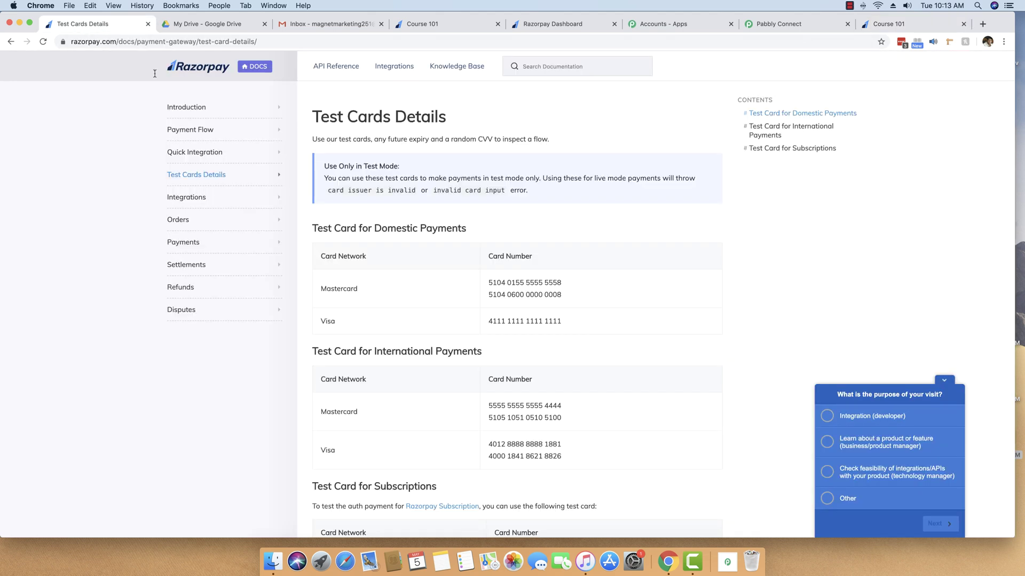
left_click_drag(575, 284, 487, 284)
key("super+c")
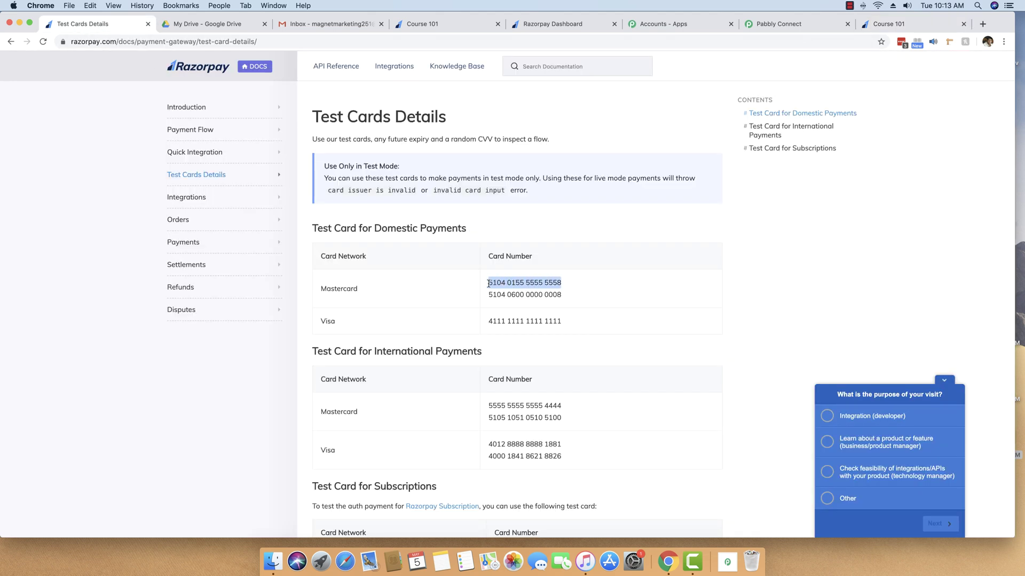
left_click(907, 24)
Step: Paste the test card, enter expiry 12/22, the cardholder name and CVV, and pay ₹101
key("super+v")
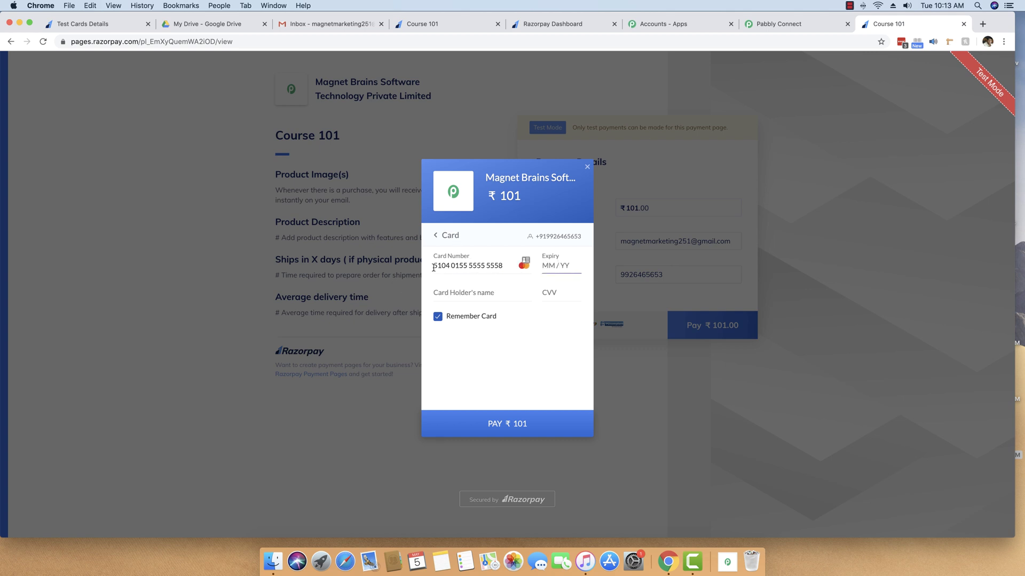
type("12 /22")
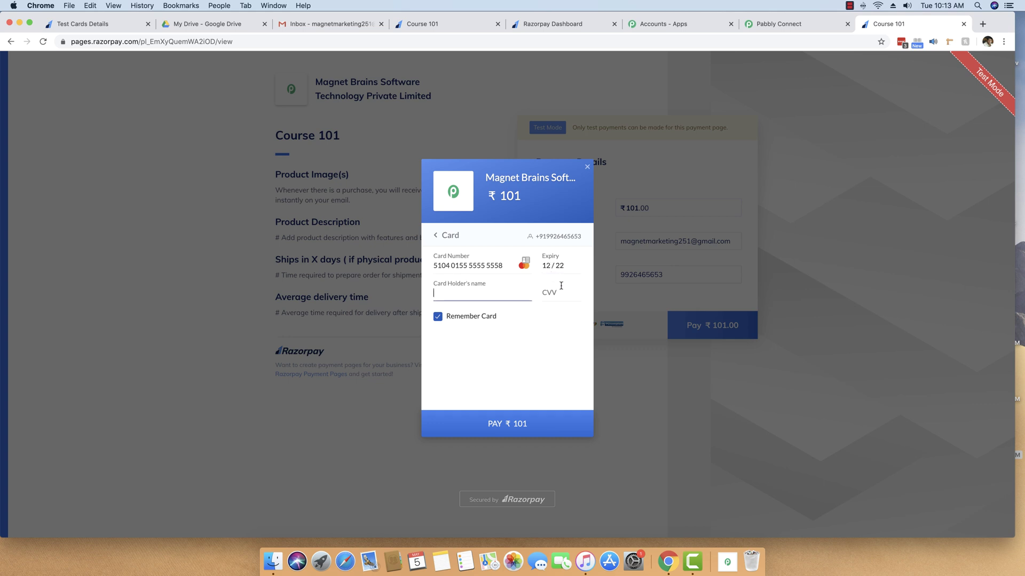
type("Magent")
left_click(550, 293)
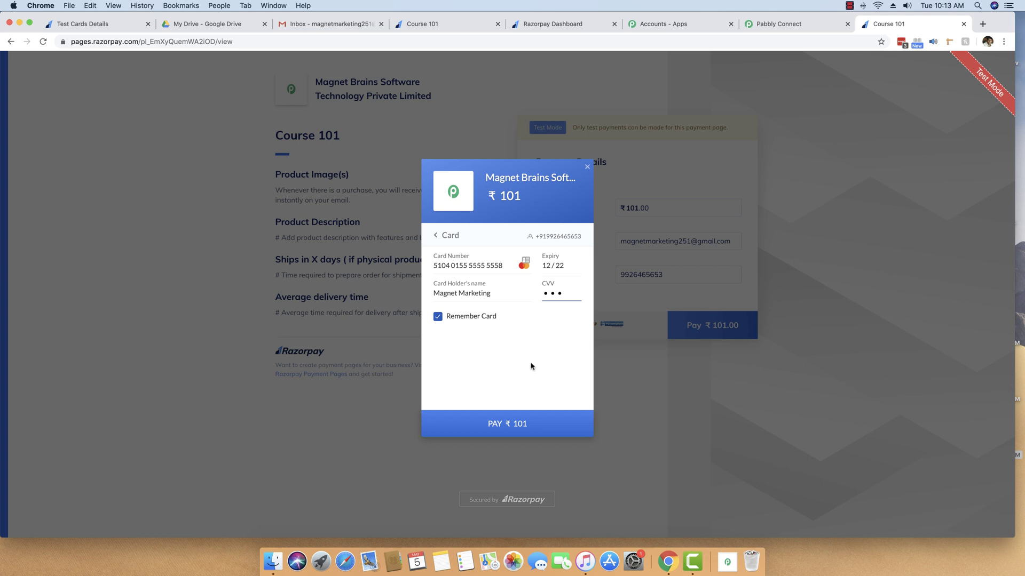
left_click(523, 424)
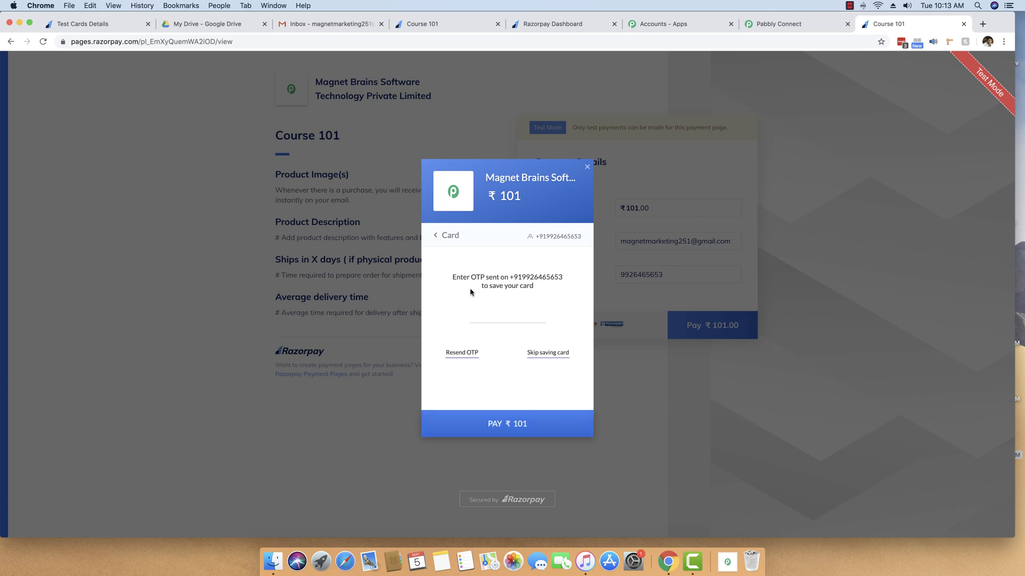
Step: Skip saving the card to reach the demo bank page, then return to Pabbly Connect
left_click(543, 355)
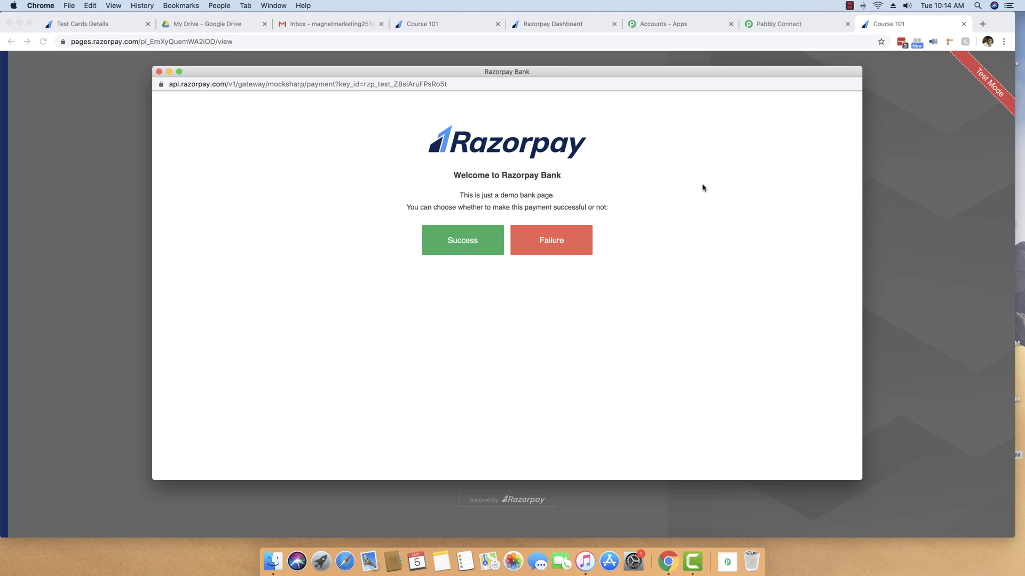
left_click(787, 27)
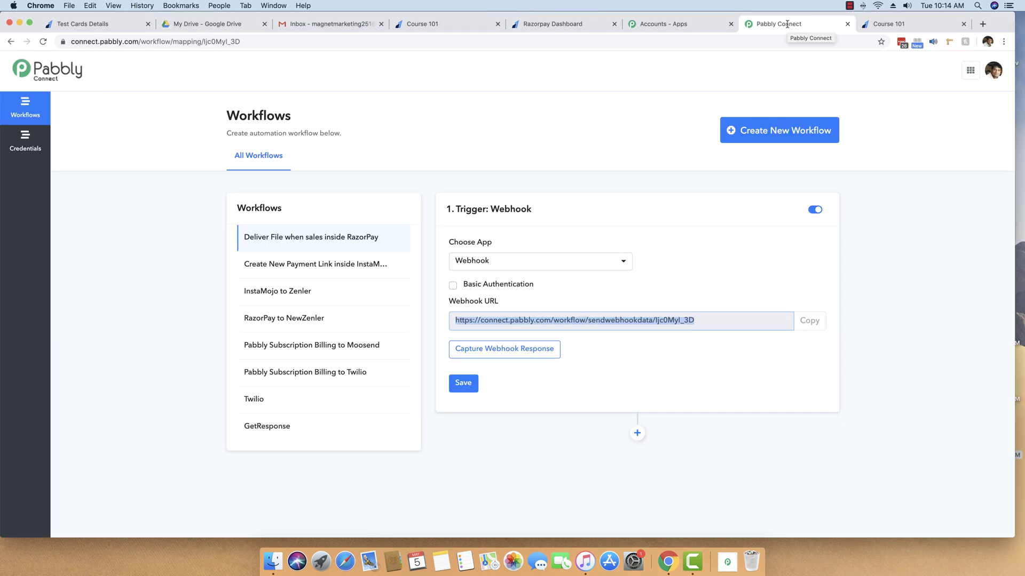
Step: Start capturing the webhook, mark the Course 101 test payment as successful, and return to Pabbly Connect
left_click(494, 356)
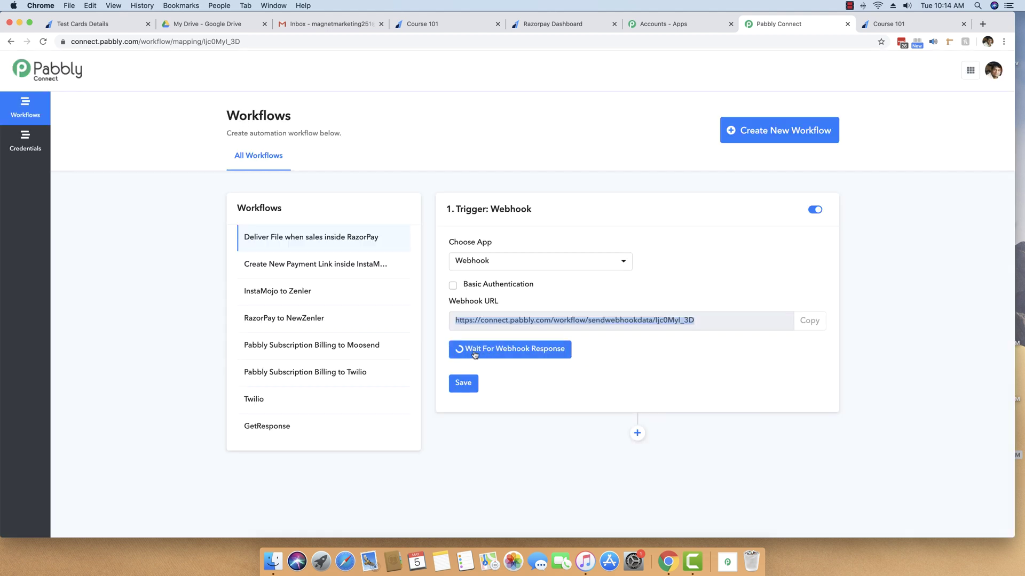
key("ctrl+Tab")
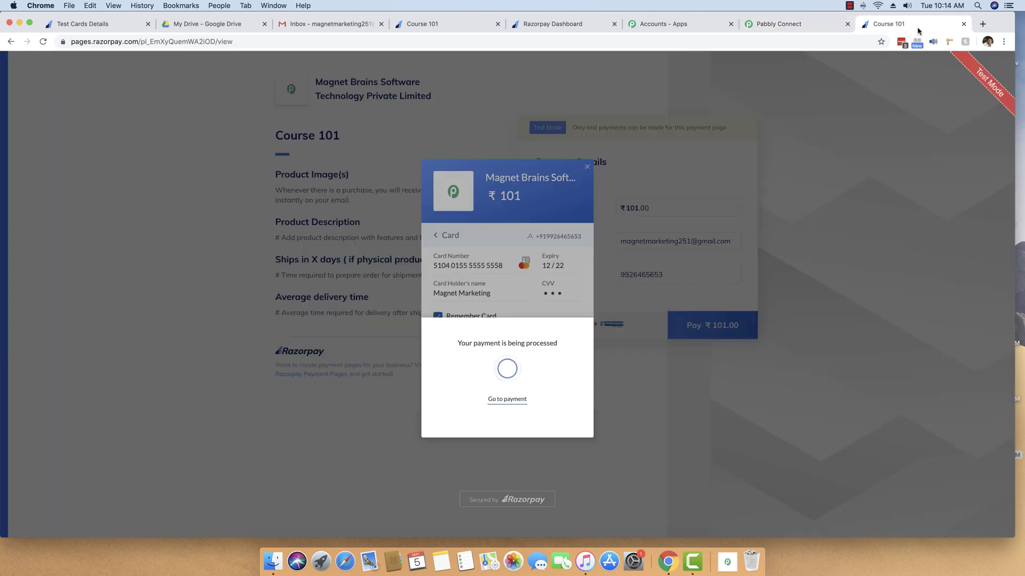
left_click(510, 399)
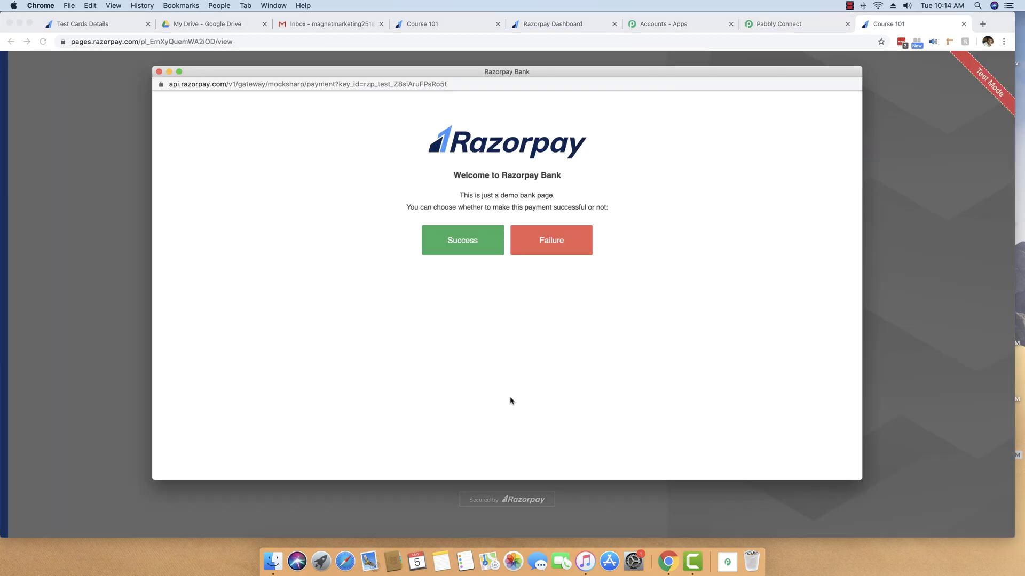
left_click(464, 244)
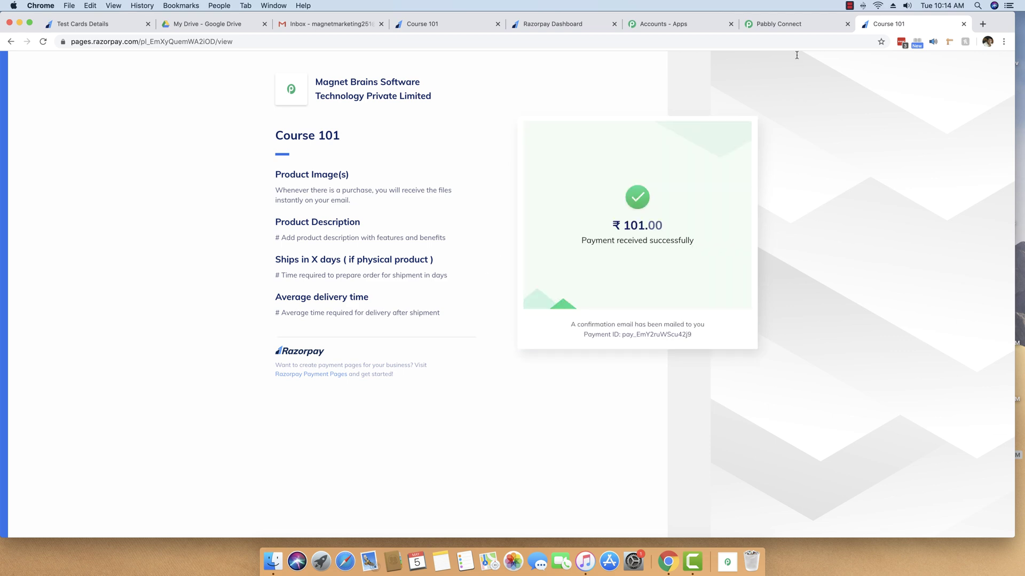
left_click(778, 27)
Step: Review the captured payment.authorized event, amount 10100 and buyer's email in the webhook response
scroll(928, 250, "down", 1)
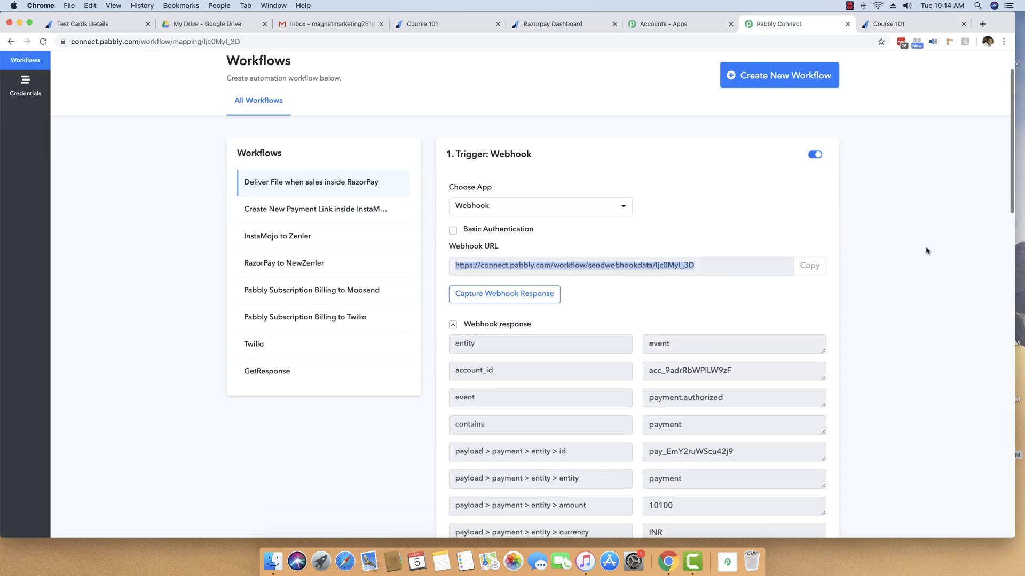
scroll(926, 251, "down", 5)
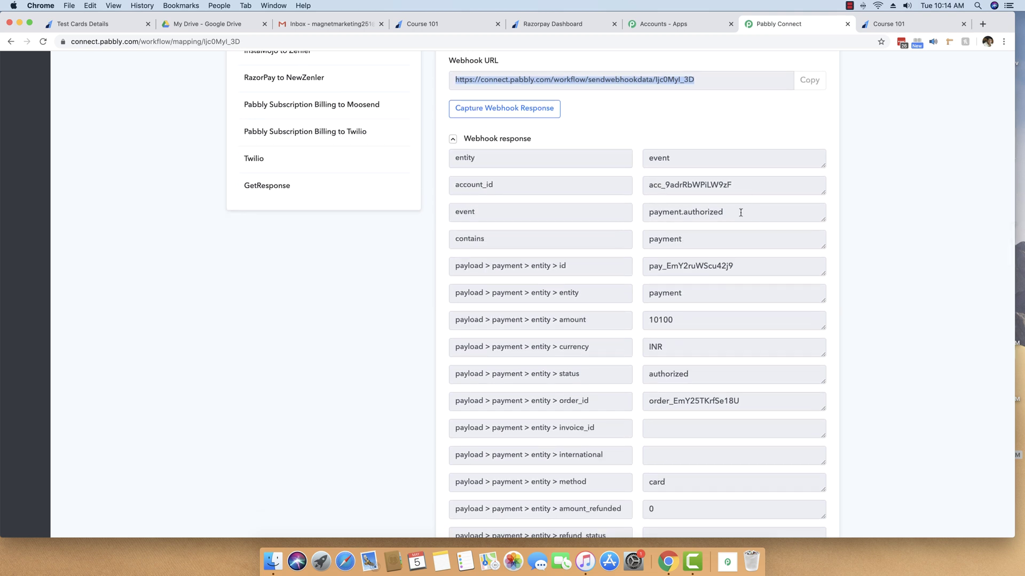
left_click_drag(736, 212, 647, 213)
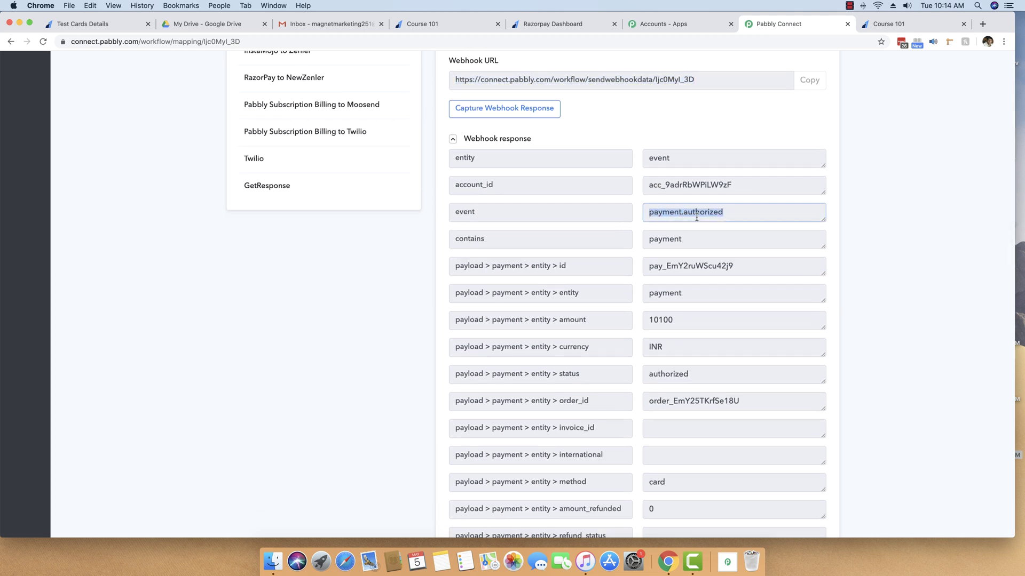
left_click(685, 216)
scroll(705, 214, "down", 2)
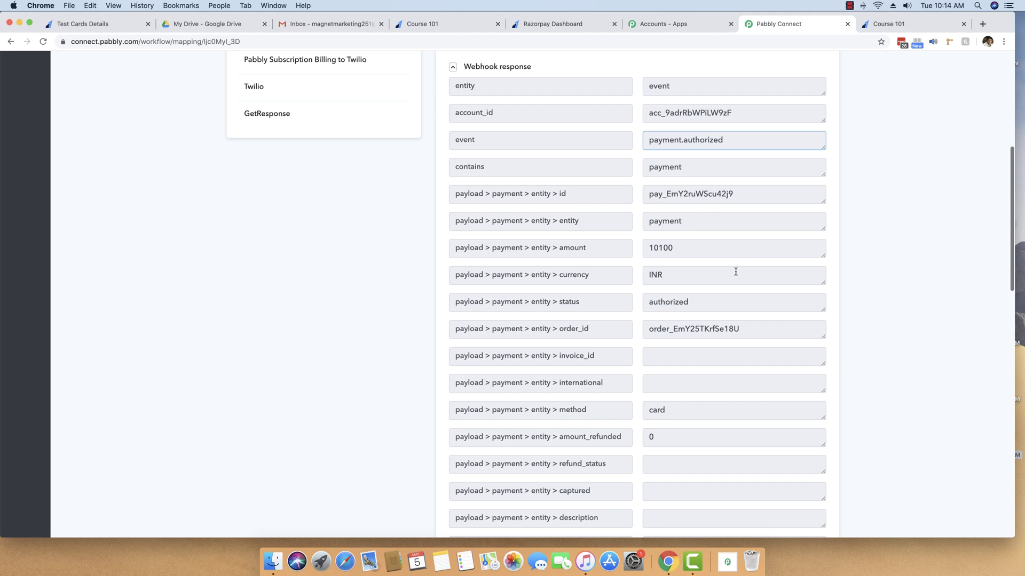
left_click_drag(662, 248, 676, 248)
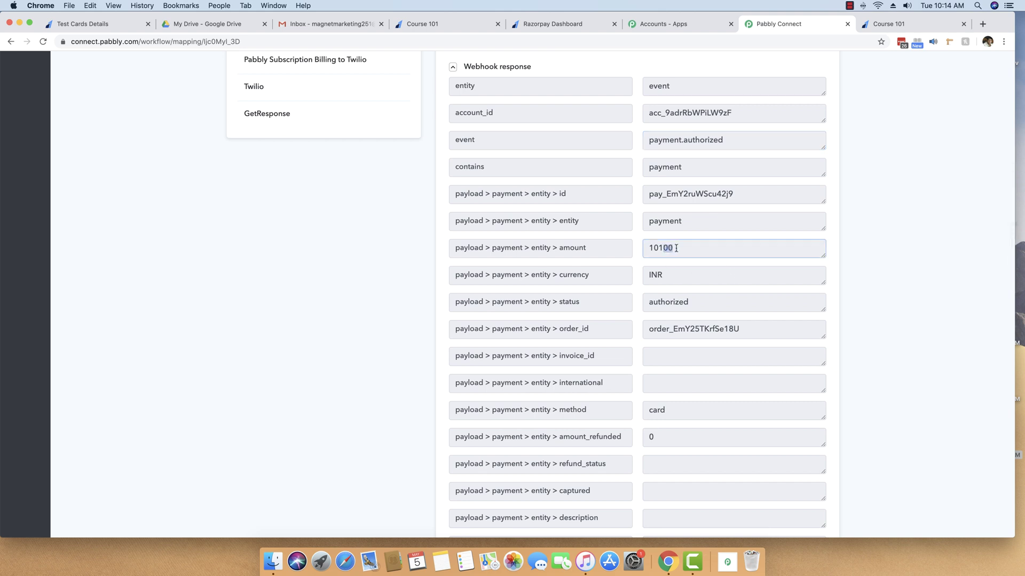
left_click(665, 250)
scroll(675, 249, "down", 10)
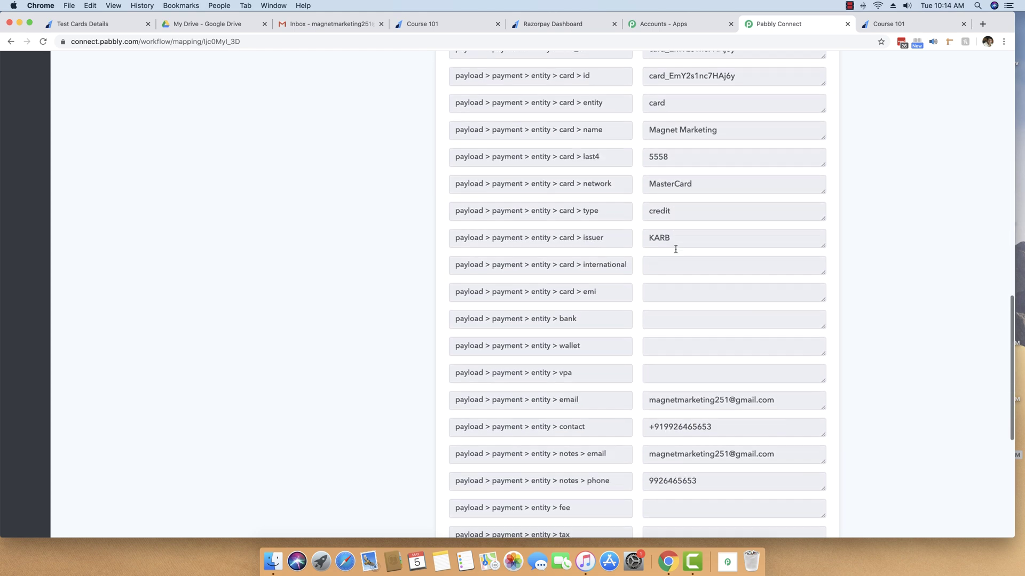
left_click_drag(773, 271, 633, 279)
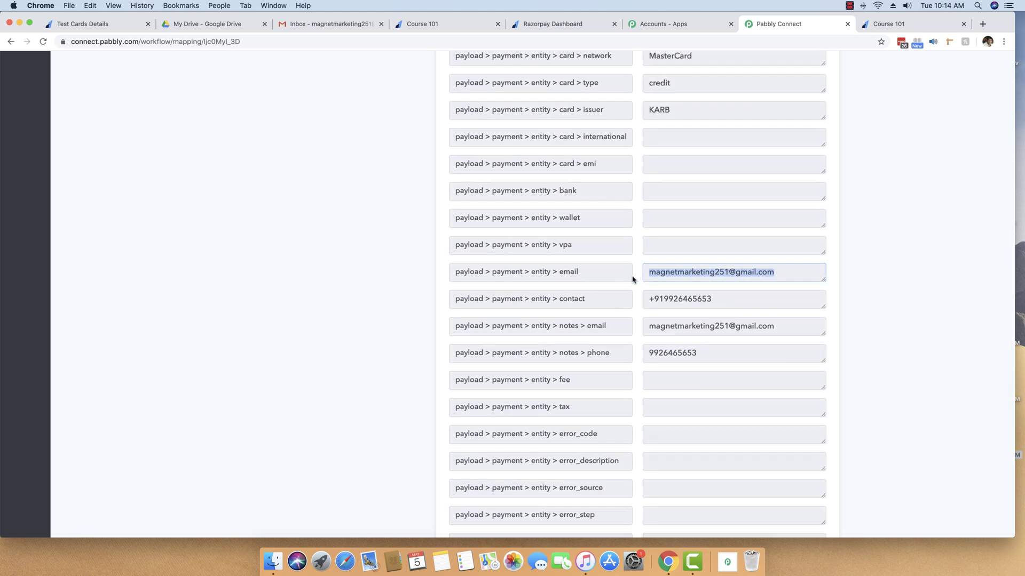
left_click_drag(727, 299, 620, 299)
scroll(768, 315, "down", 2)
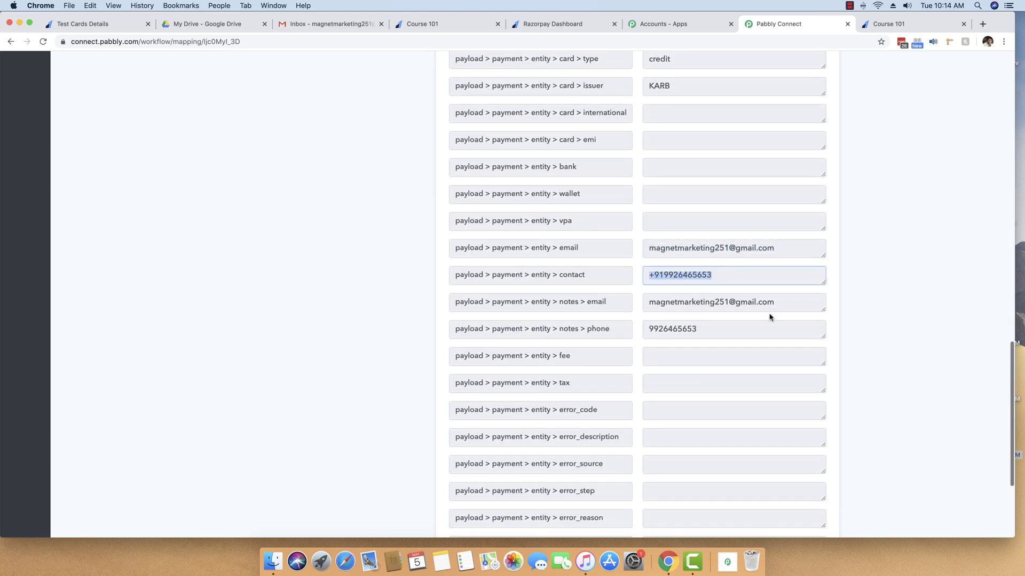
scroll(779, 272, "down", 3)
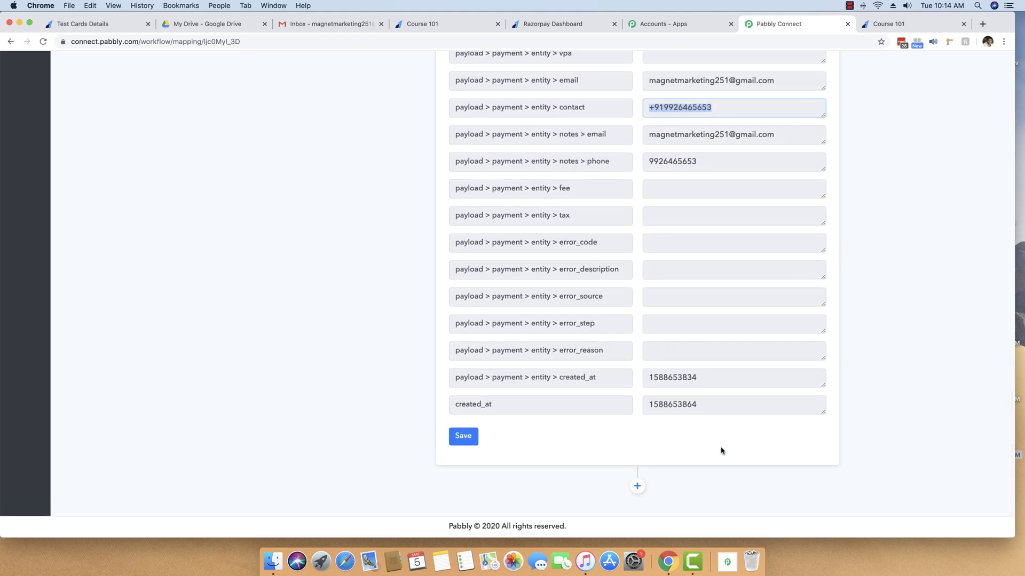
Step: Add a new action step below the webhook trigger
left_click(637, 486)
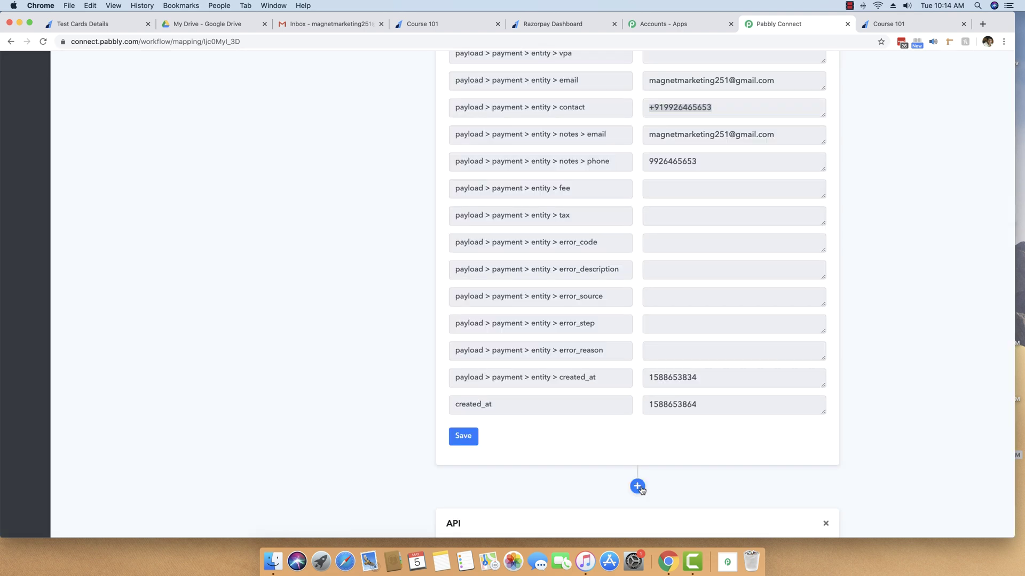
scroll(679, 135, "up", 15)
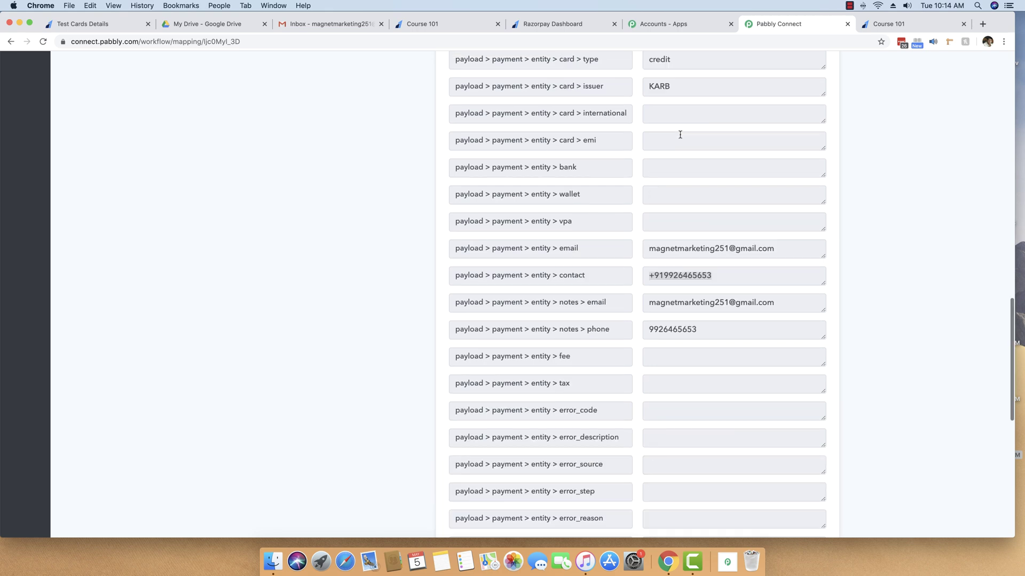
scroll(539, 261, "down", 15)
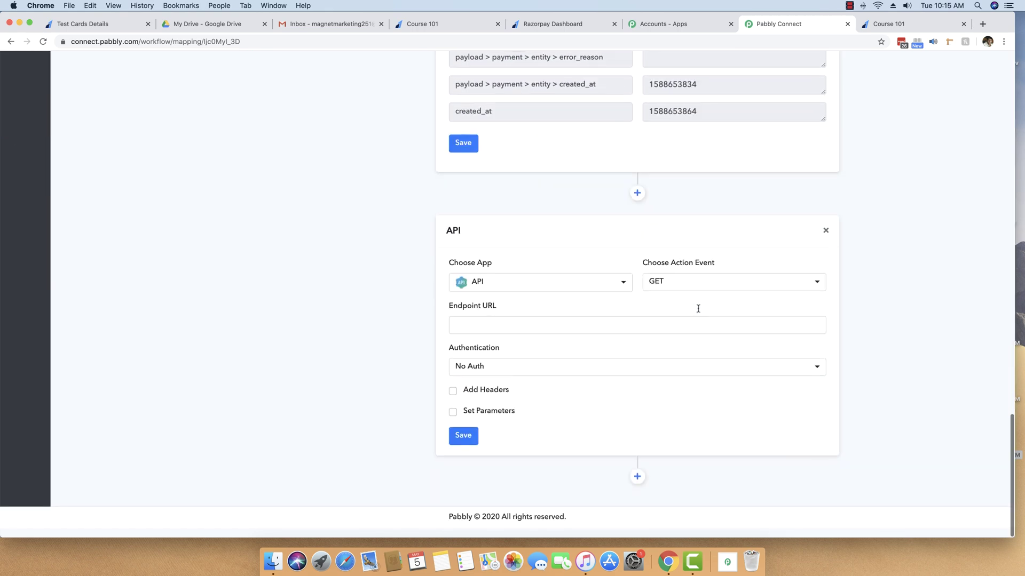
Step: Set the new action's app to Google Drive with the Share a File method
left_click(577, 294)
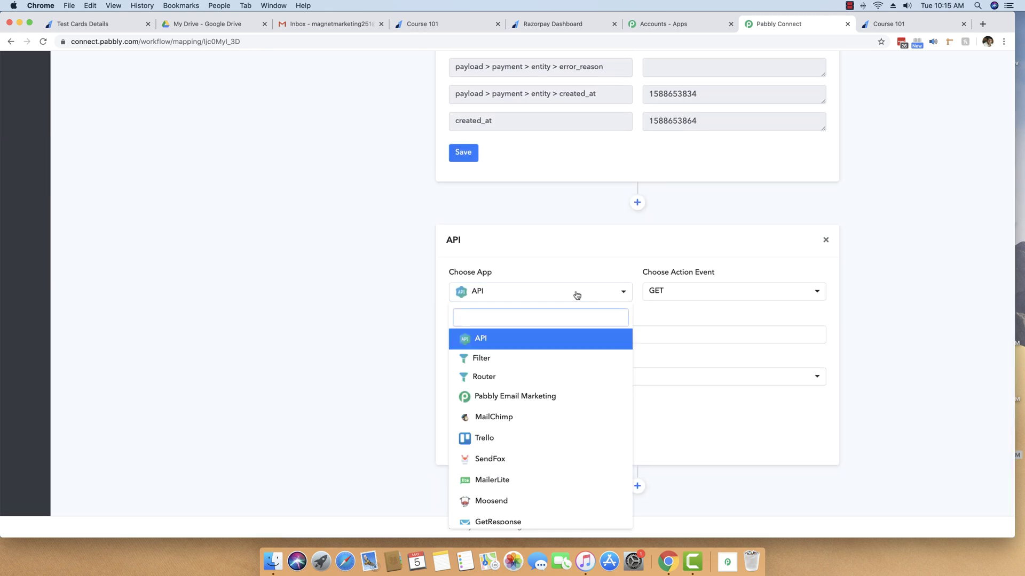
type("google")
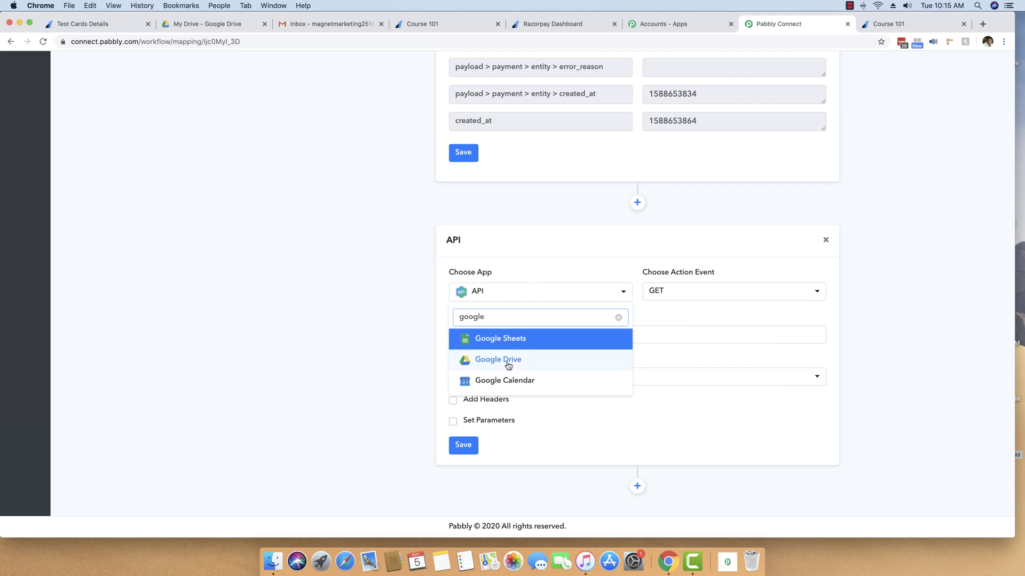
left_click(505, 361)
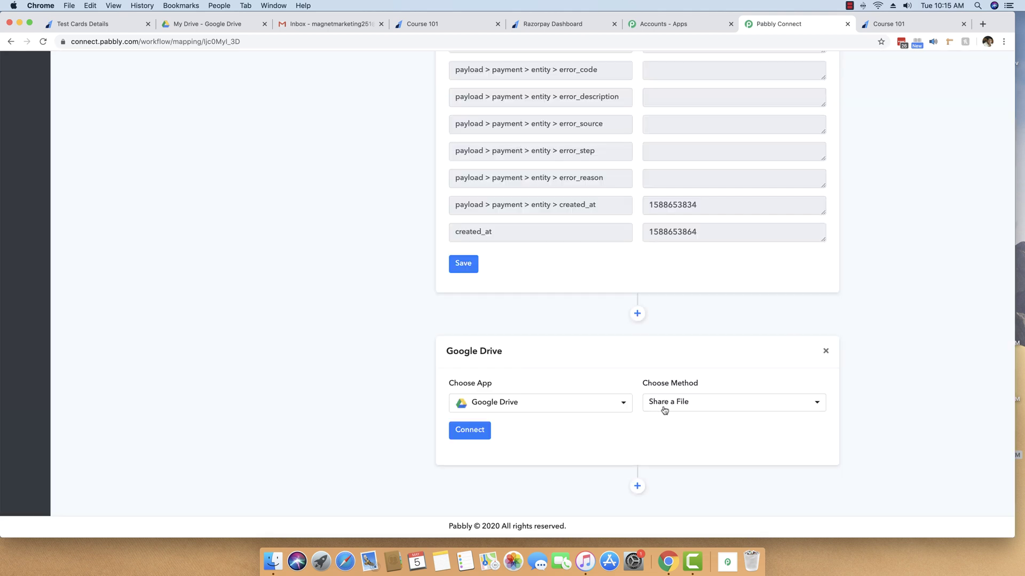
left_click(693, 407)
left_click(692, 407)
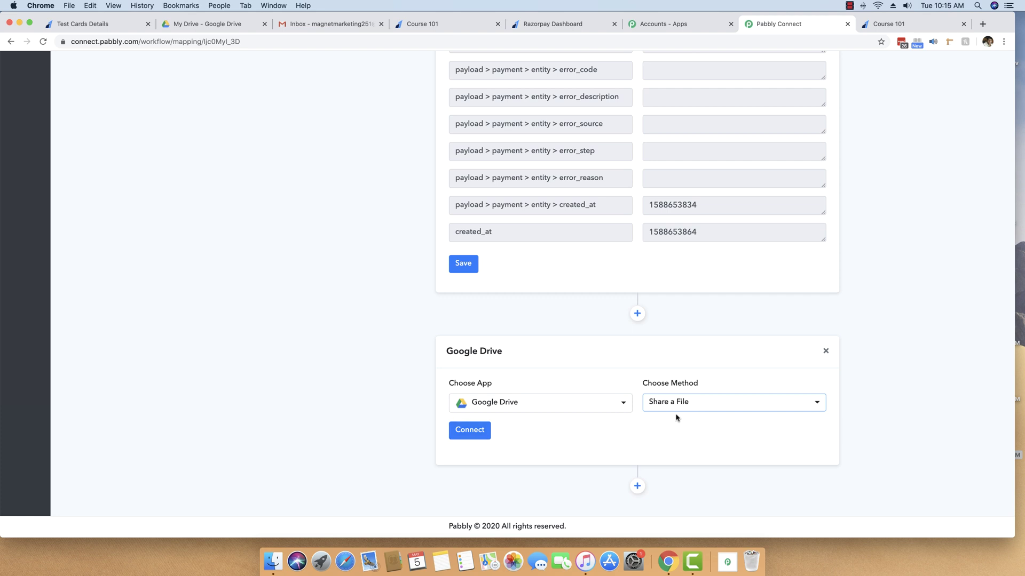
left_click(489, 433)
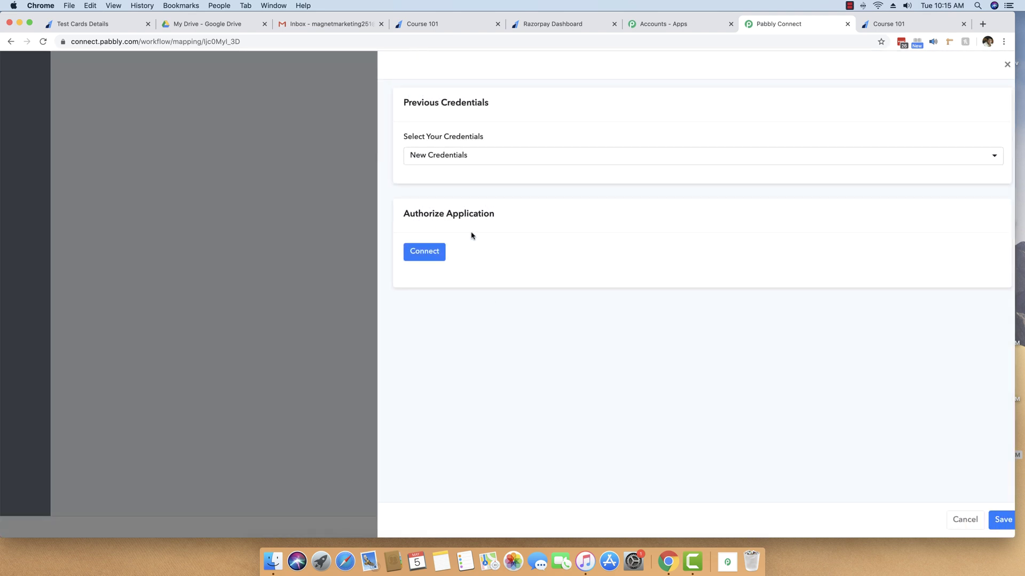
Step: Authorize a Google account for Drive access and save the connection
left_click(427, 252)
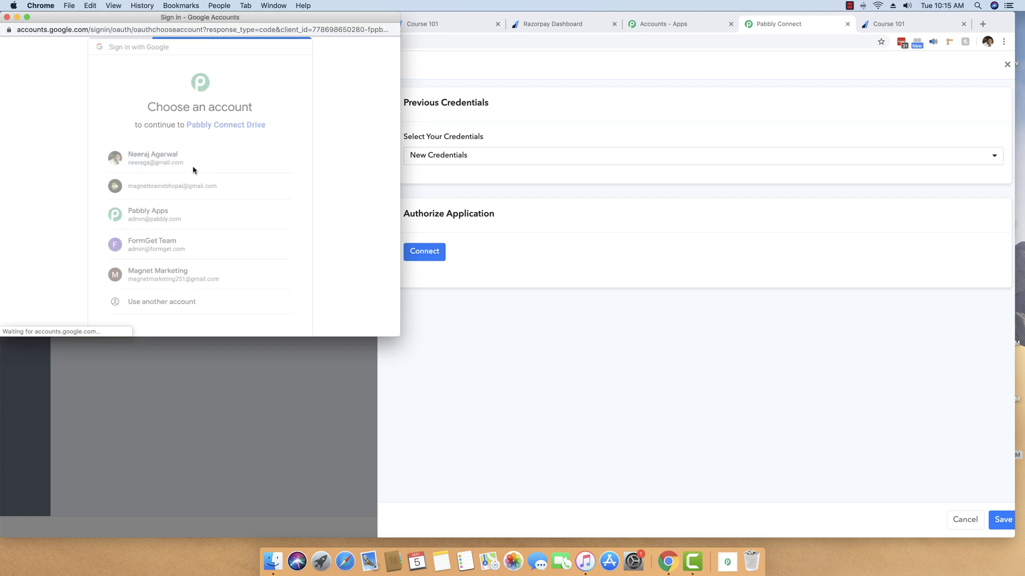
scroll(213, 213, "down", 3)
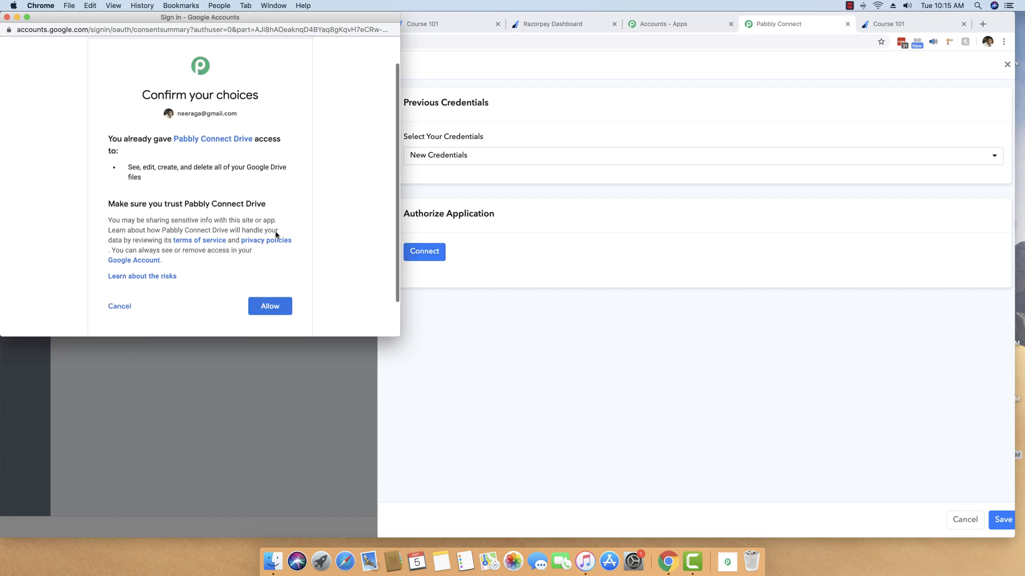
left_click(275, 267)
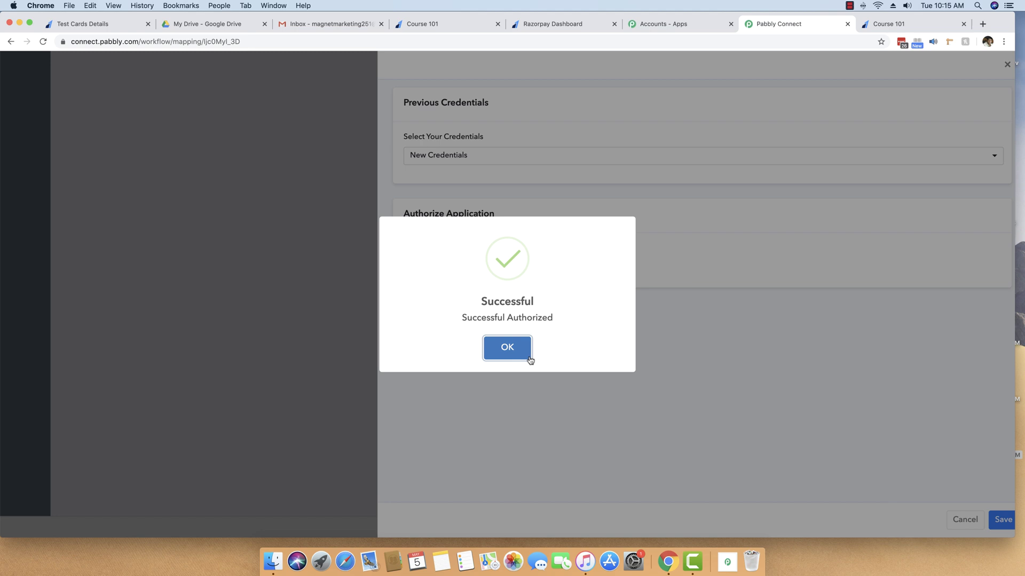
left_click(530, 360)
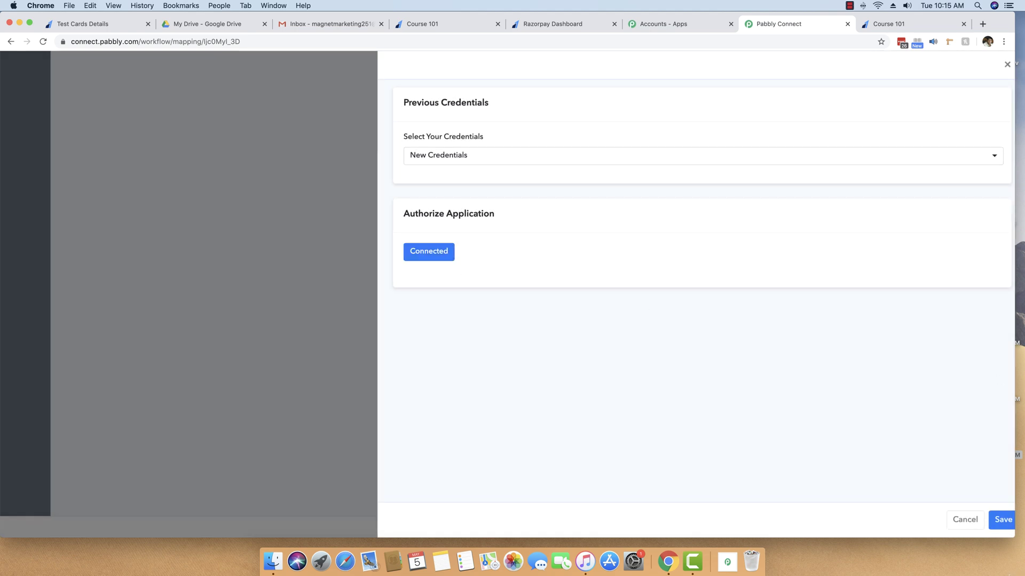
left_click(1002, 523)
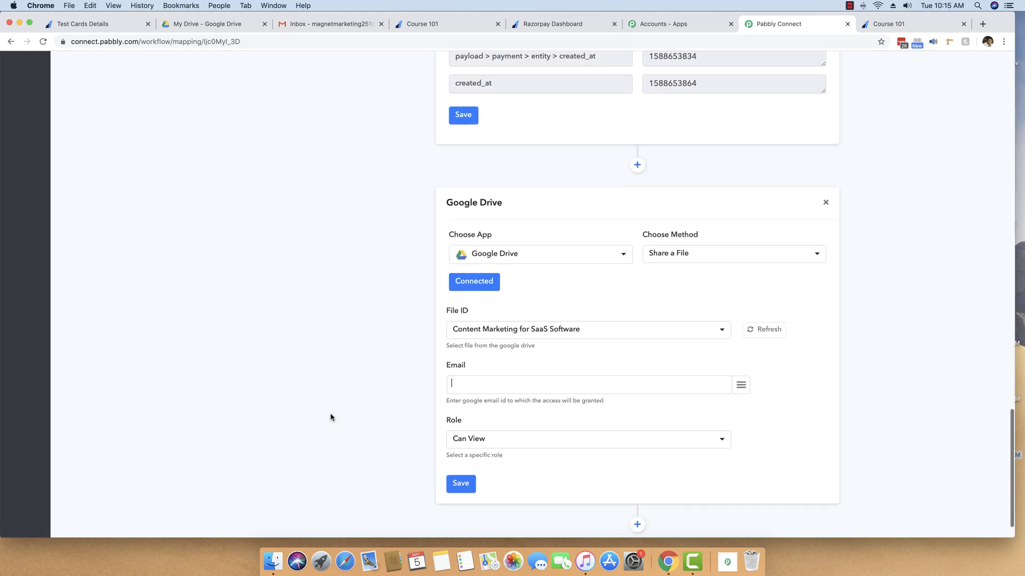
Step: Select 'Content Marketing for SaaS Software' as the File ID to share
left_click(489, 304)
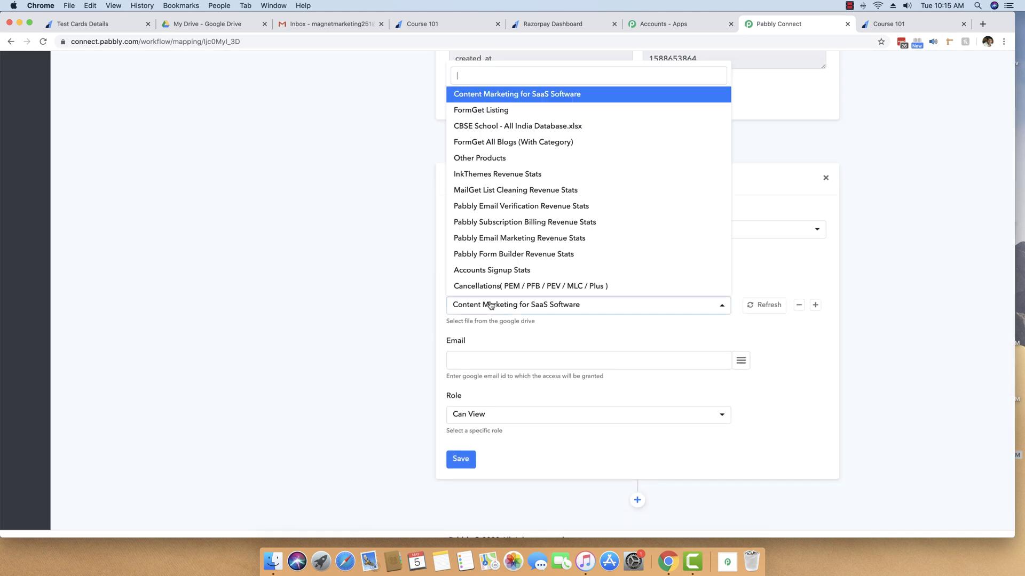
left_click(489, 305)
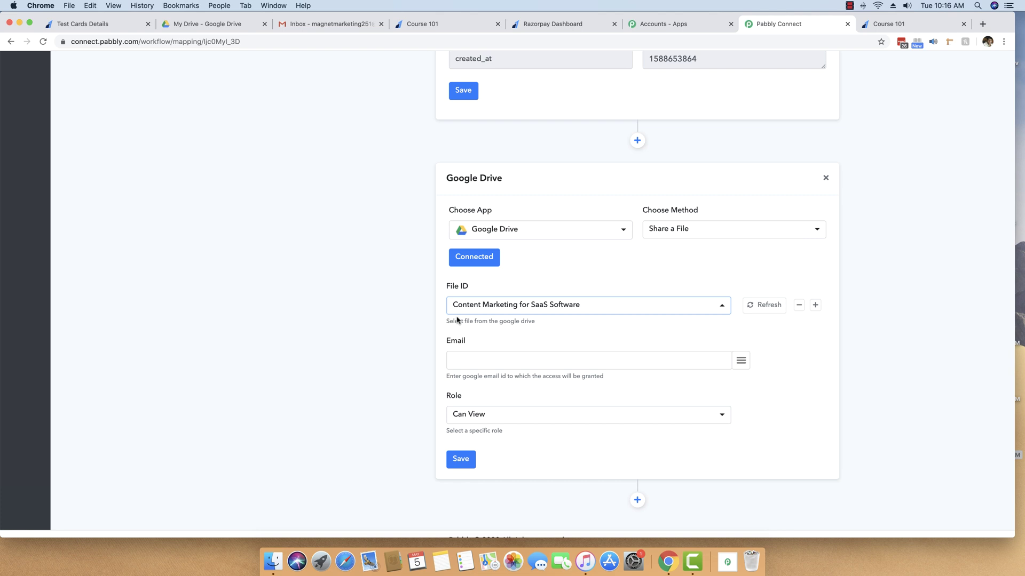
left_click(498, 303)
left_click(366, 304)
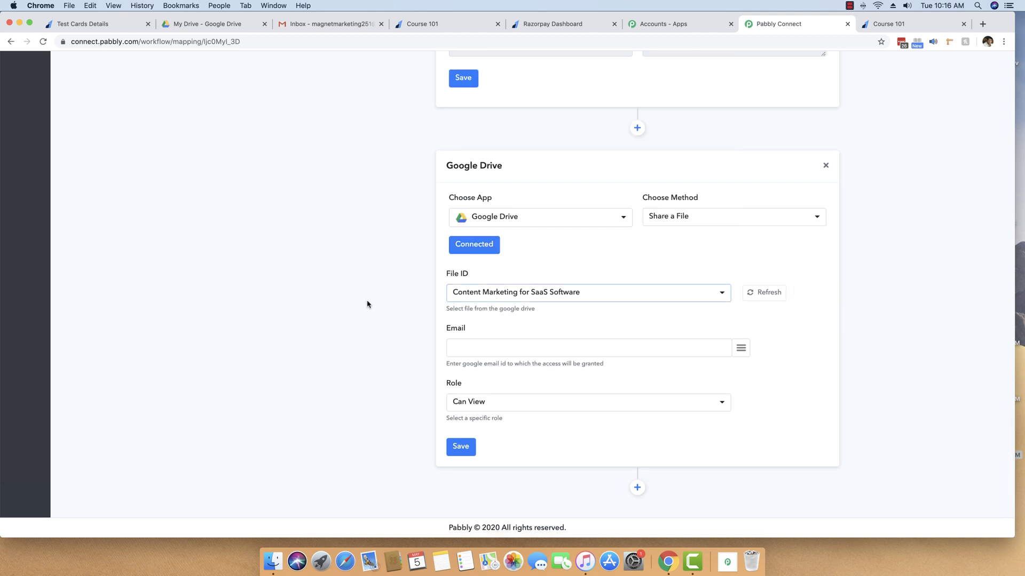
mouse_move(516, 308)
mouse_move(556, 344)
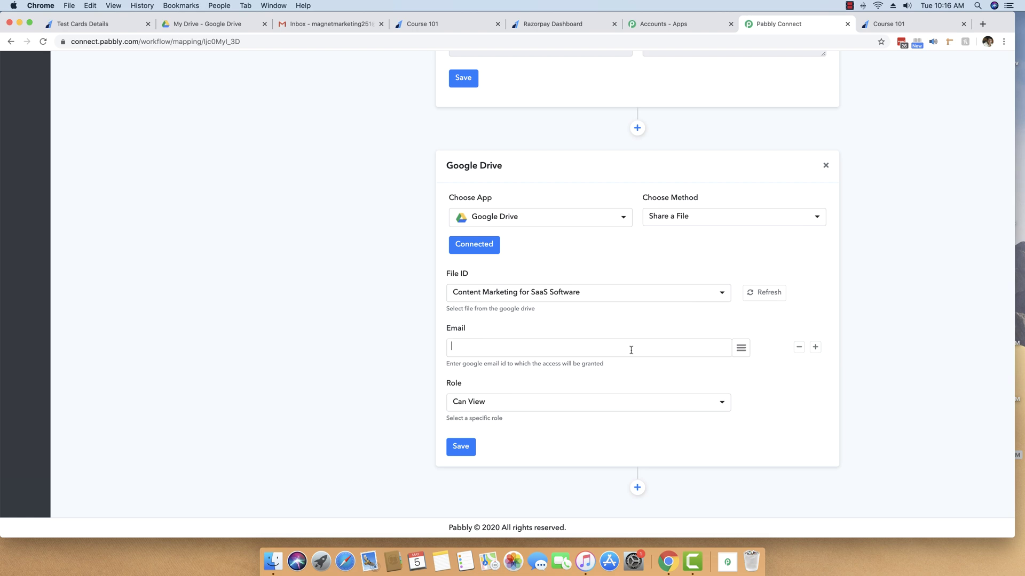
Step: Map the Email field to the webhook's payload payment entity email value
scroll(631, 353, "up", 4)
scroll(631, 352, "down", 4)
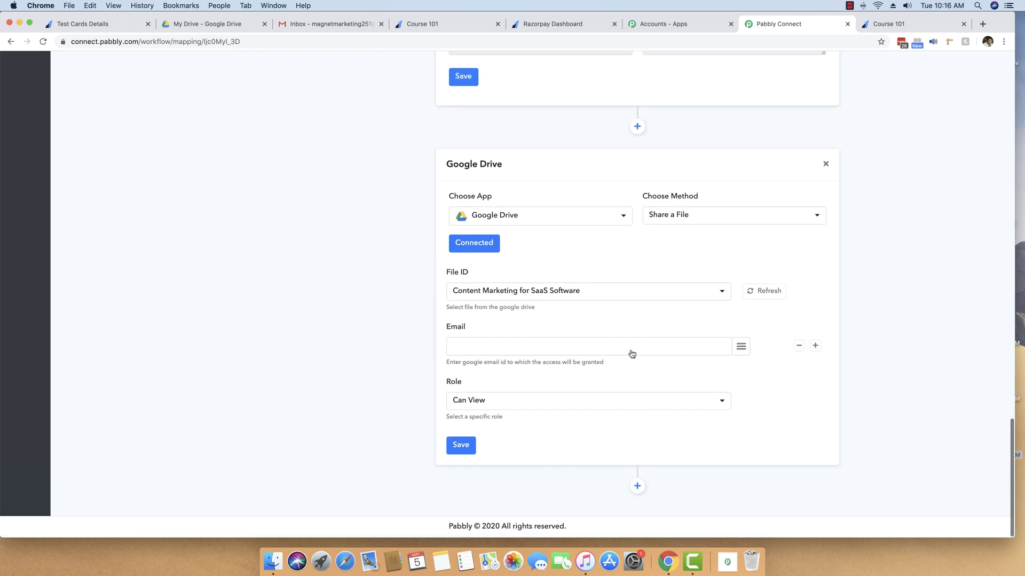
scroll(632, 352, "up", 10)
scroll(631, 350, "down", 3)
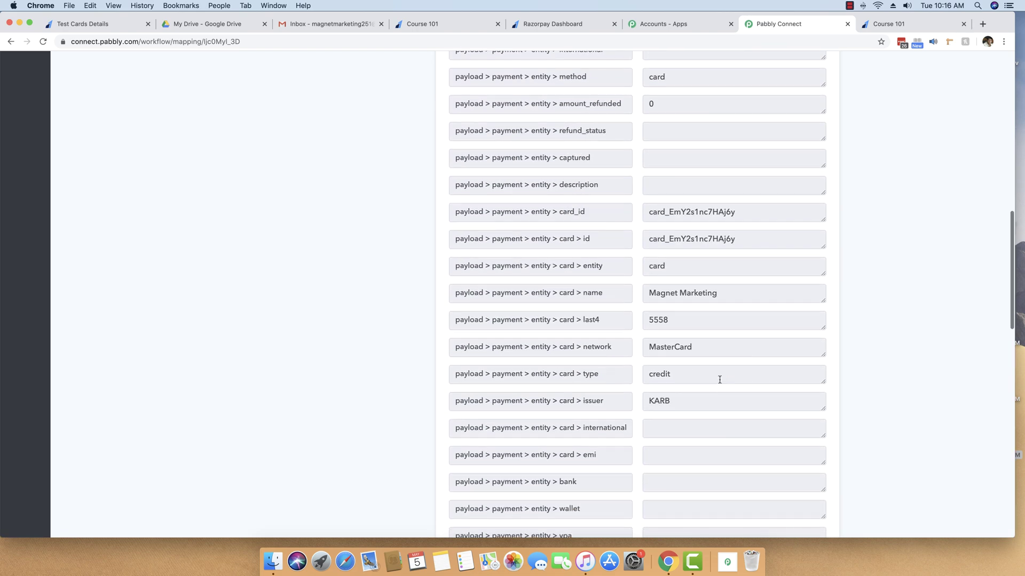
scroll(720, 380, "down", 6)
scroll(715, 352, "up", 1)
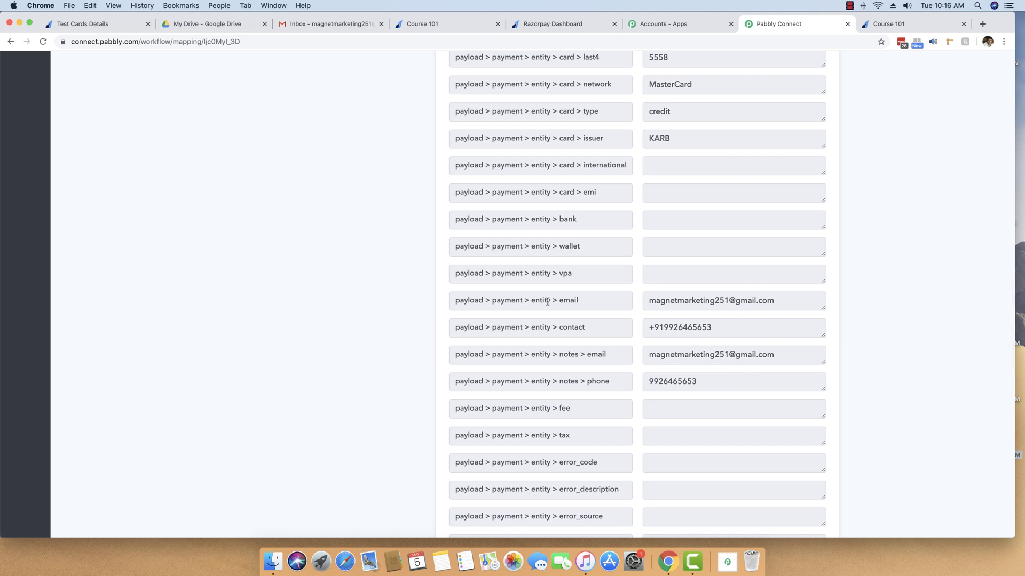
scroll(636, 302, "down", 12)
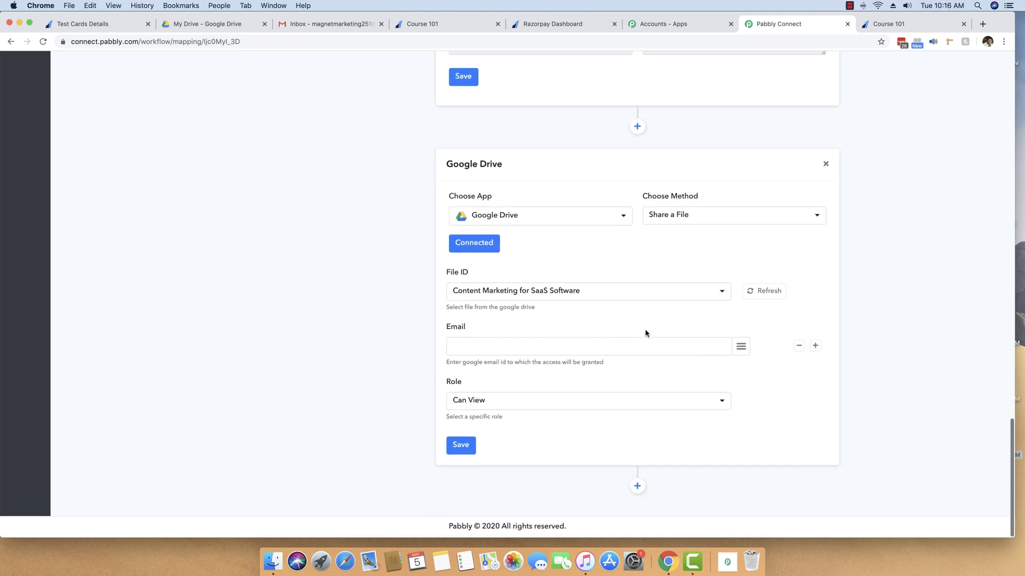
left_click(742, 349)
scroll(739, 270, "down", 5)
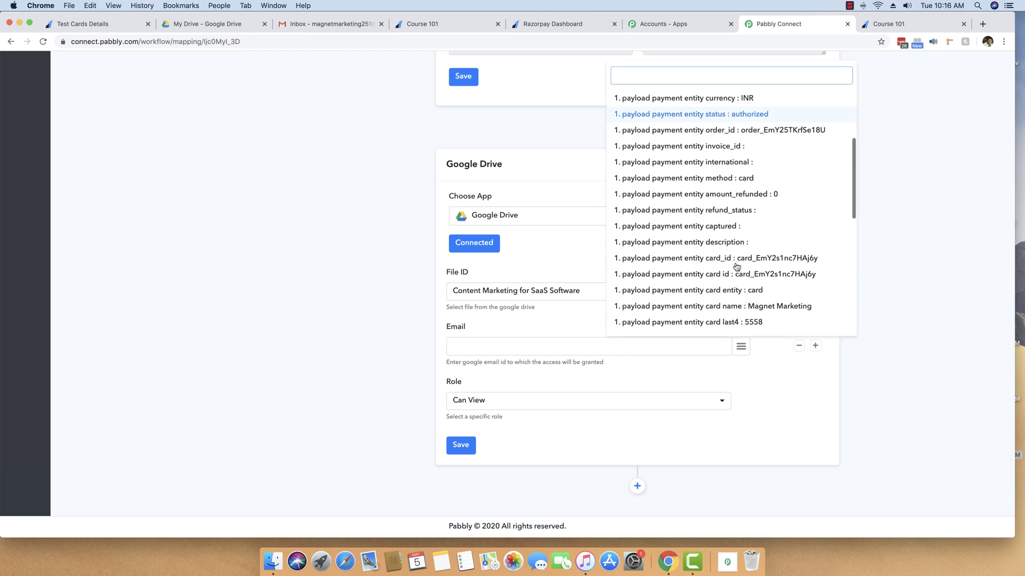
scroll(738, 273, "down", 3)
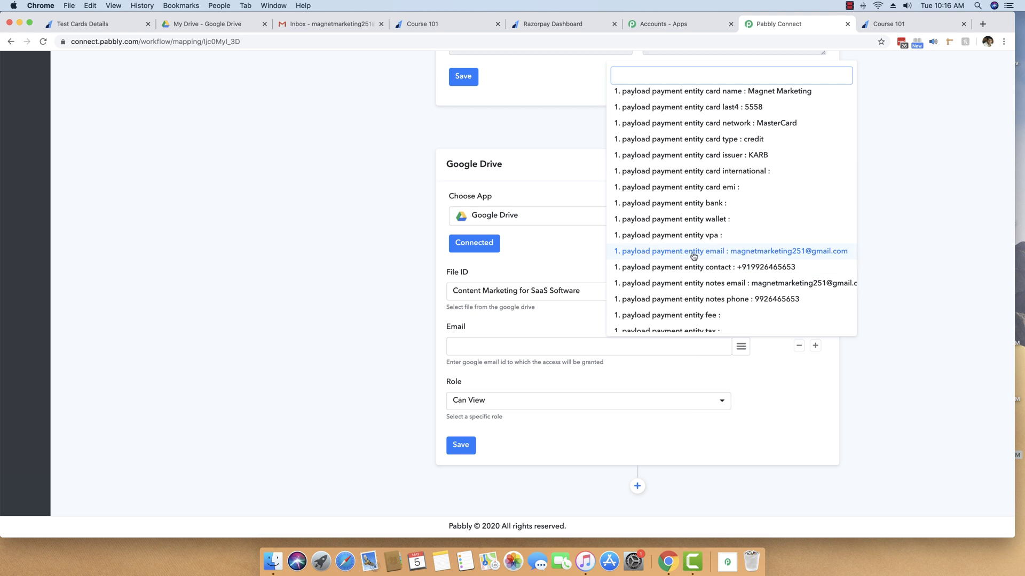
left_click(812, 255)
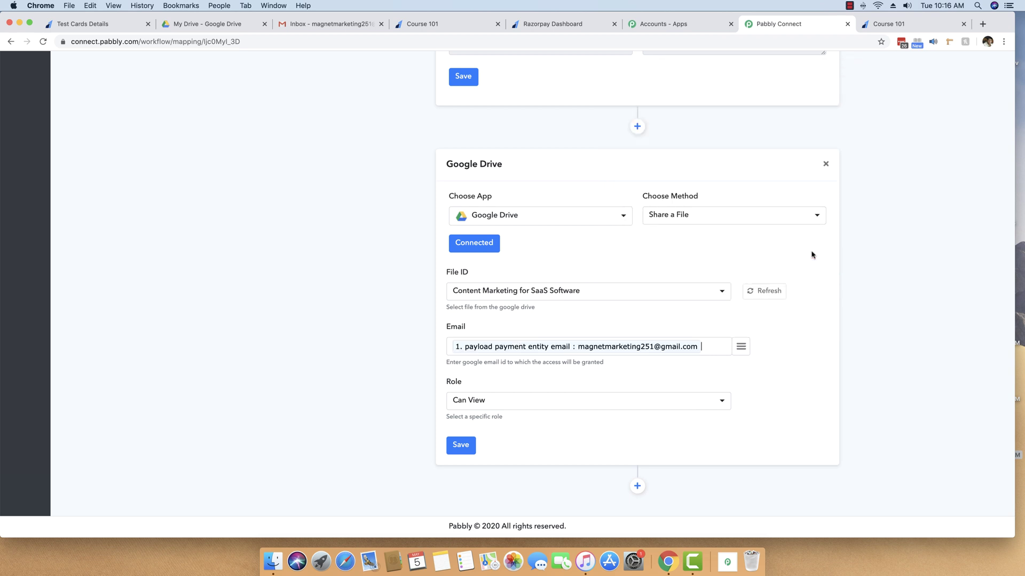
Step: Set the sharing Role to Can View and check the payer's email in the webhook data
left_click(592, 400)
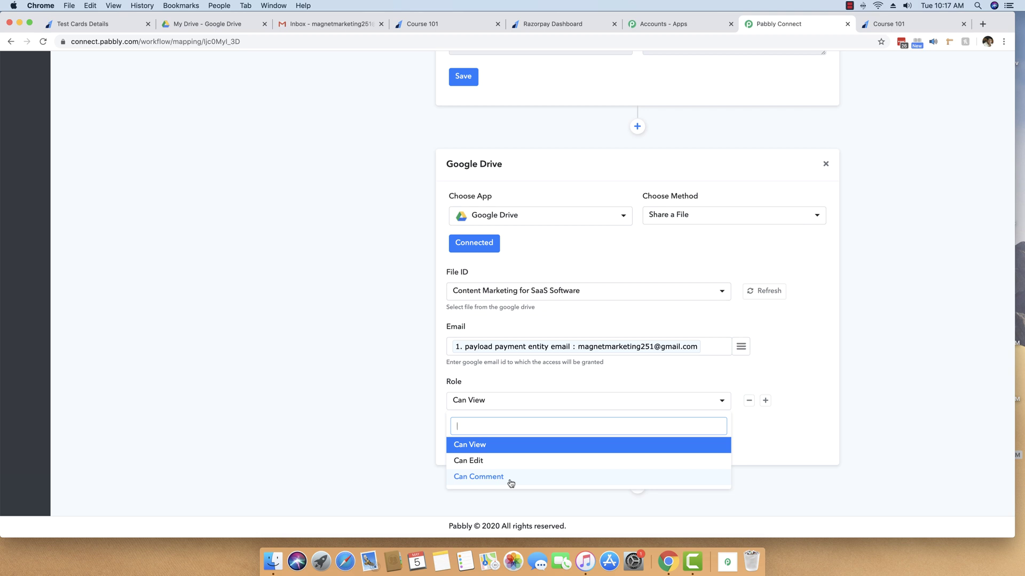
left_click(501, 448)
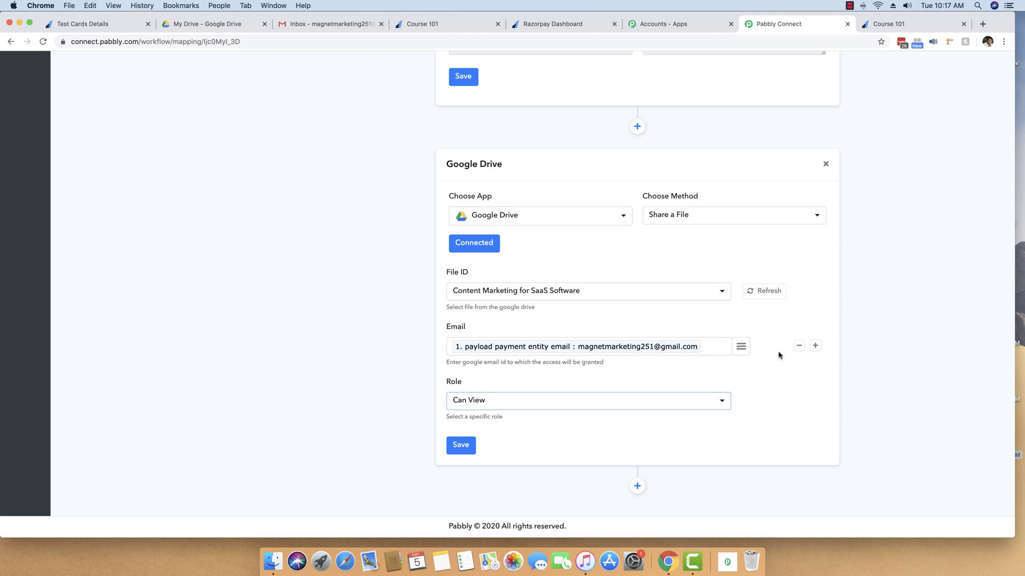
scroll(779, 355, "up", 10)
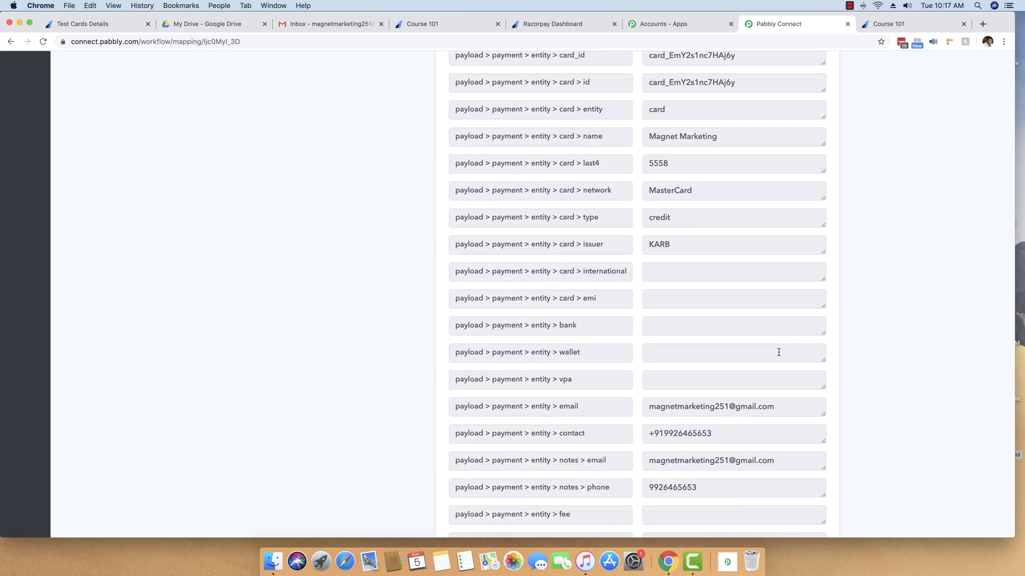
left_click_drag(779, 417, 775, 408)
left_click(650, 410)
left_click(718, 409)
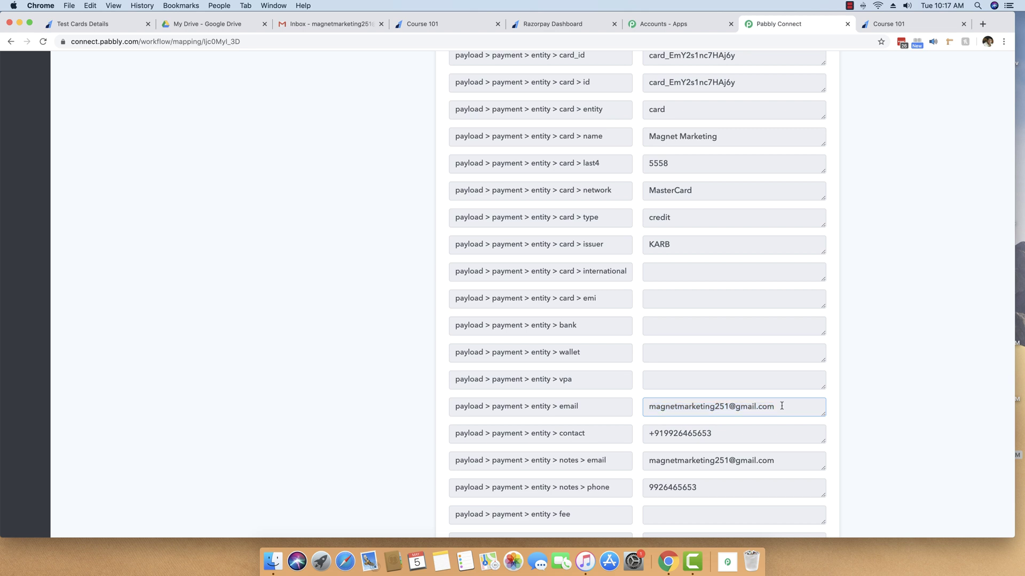
scroll(694, 390, "down", 10)
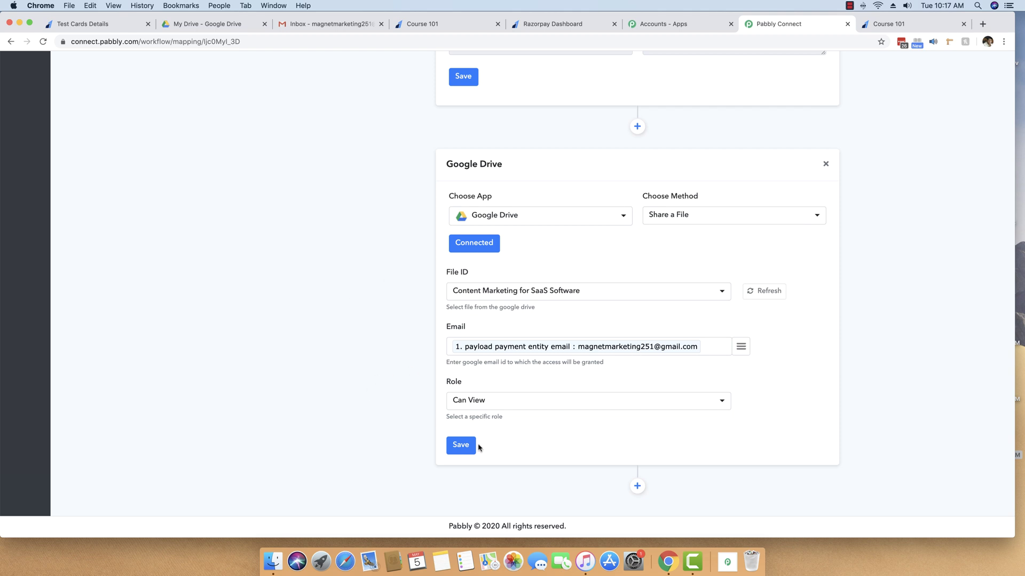
Step: Save the Google Drive Share a File step, check the Gmail inbox, then return to the workflow
left_click(462, 448)
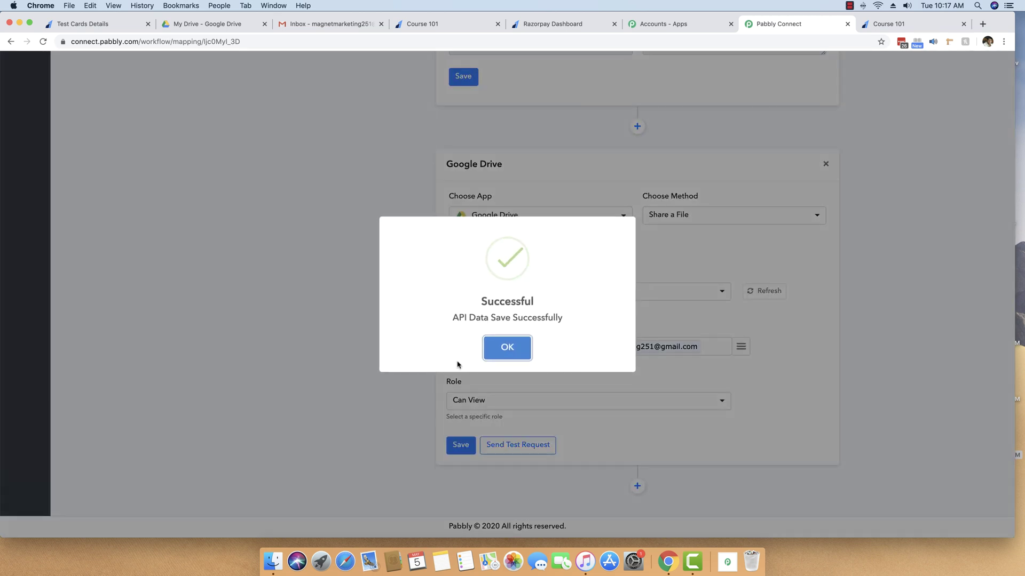
left_click(503, 355)
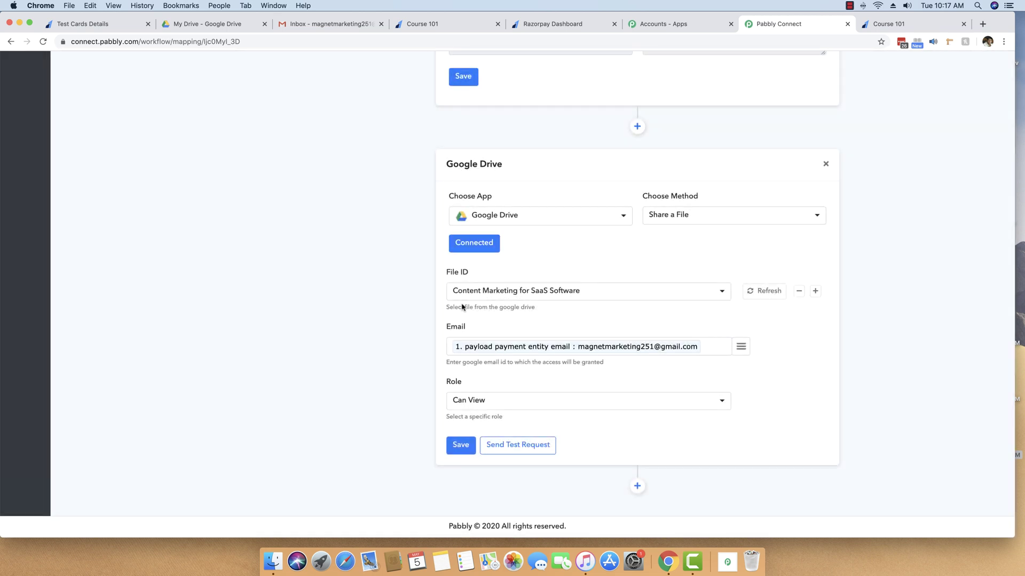
left_click_drag(327, 23, 681, 23)
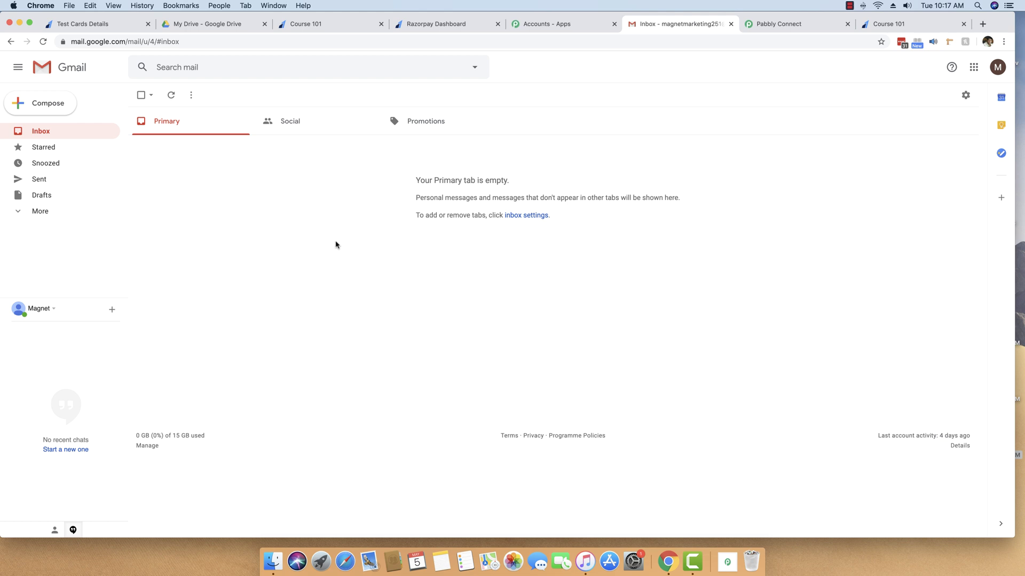
left_click(794, 23)
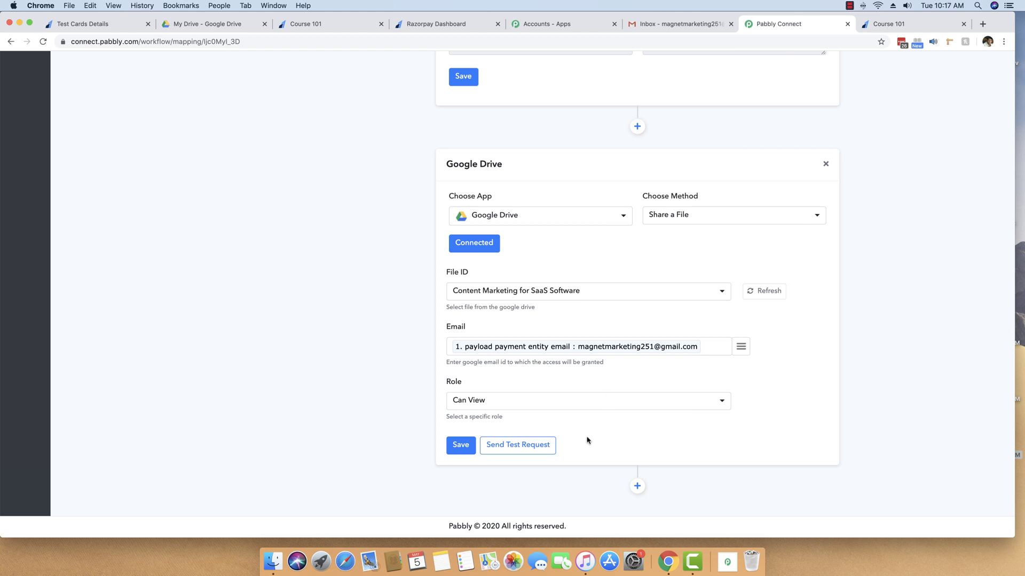
Step: Send a test share request granting reader access, then save the Google Drive step
left_click(513, 452)
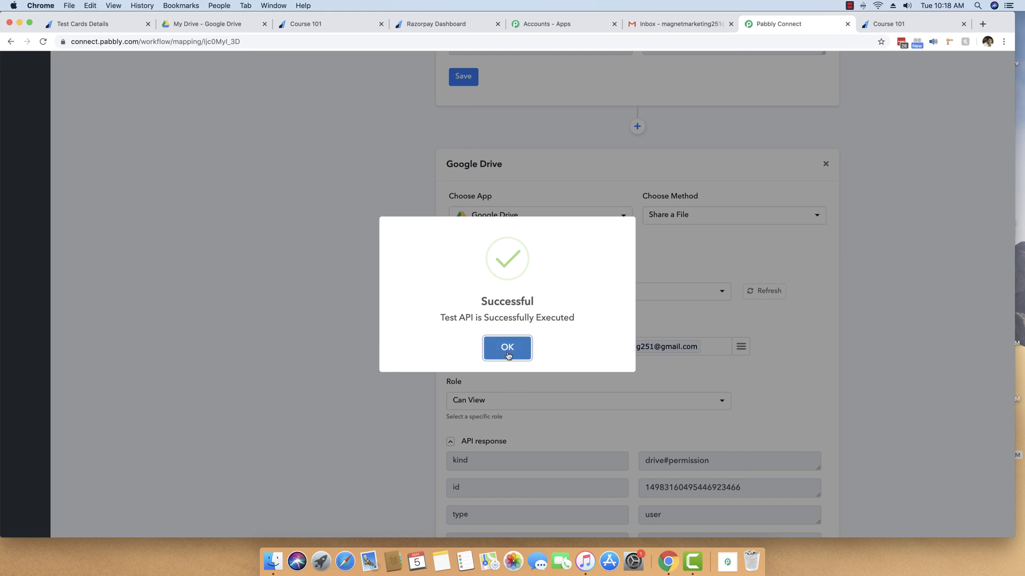
left_click(500, 349)
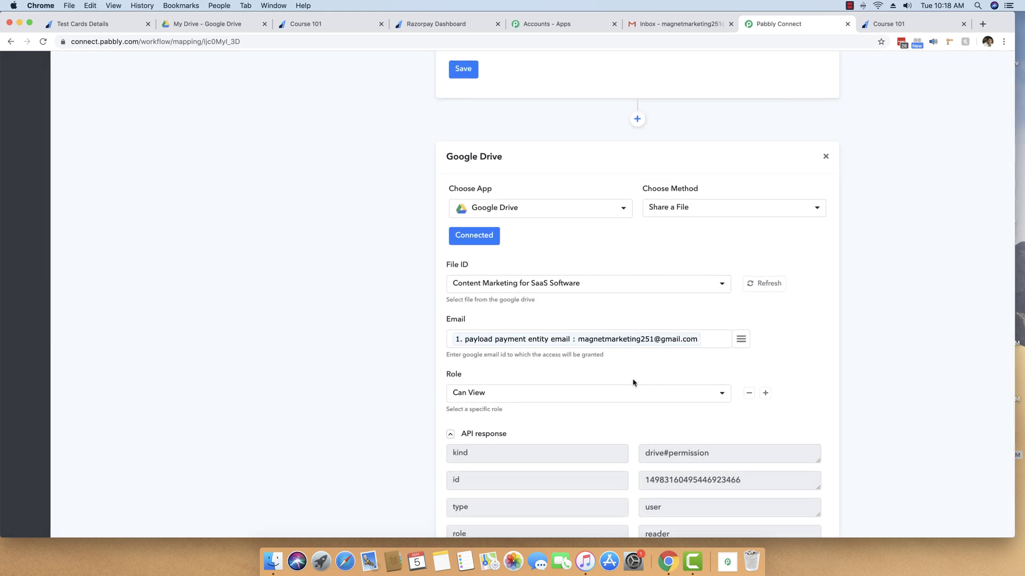
scroll(651, 390, "down", 3)
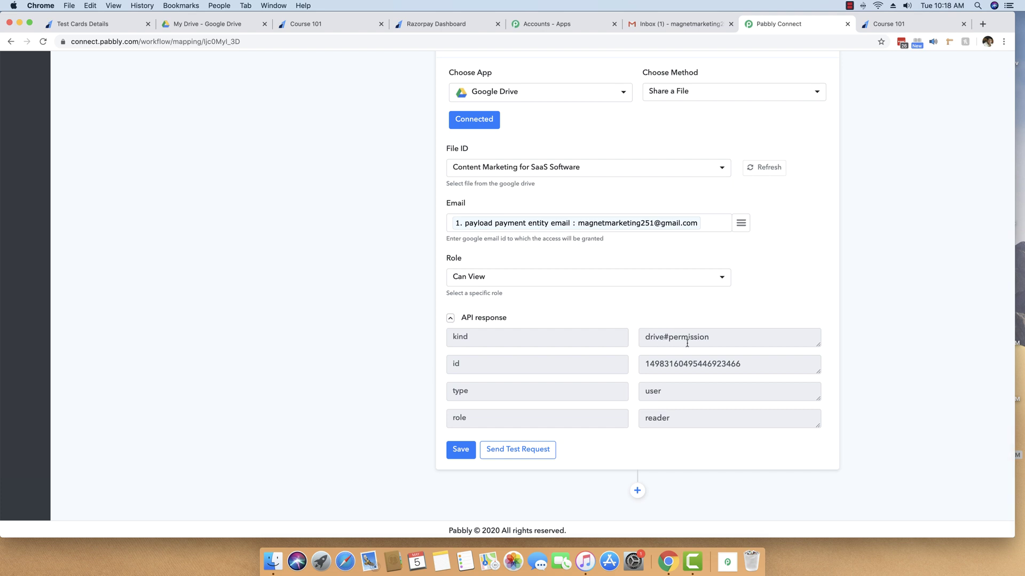
left_click(676, 419)
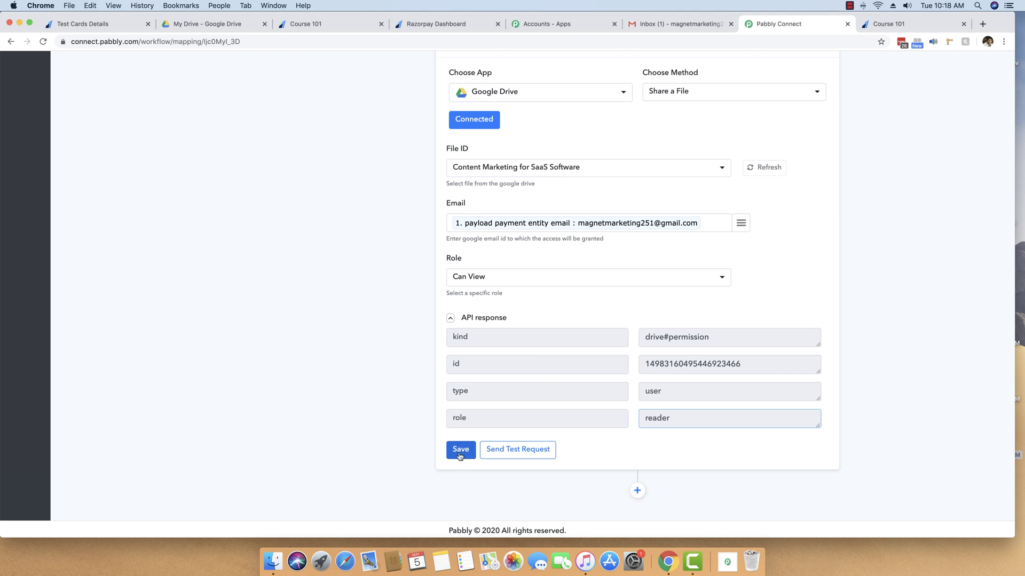
left_click(459, 452)
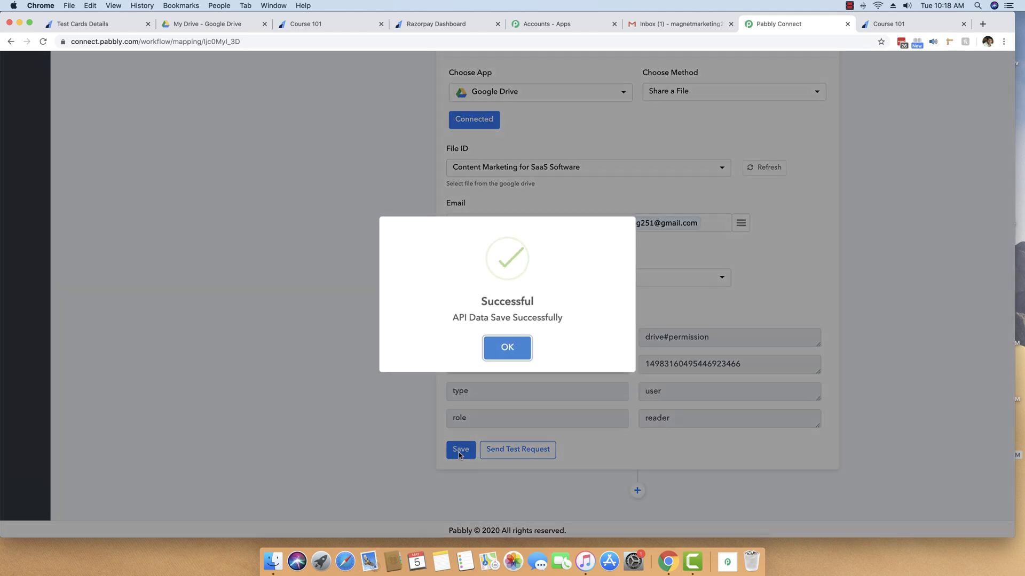
left_click(507, 348)
Step: Confirm the 'Content Marketing for SaaS Software - Invitation to view' email arrived in Gmail
left_click(677, 24)
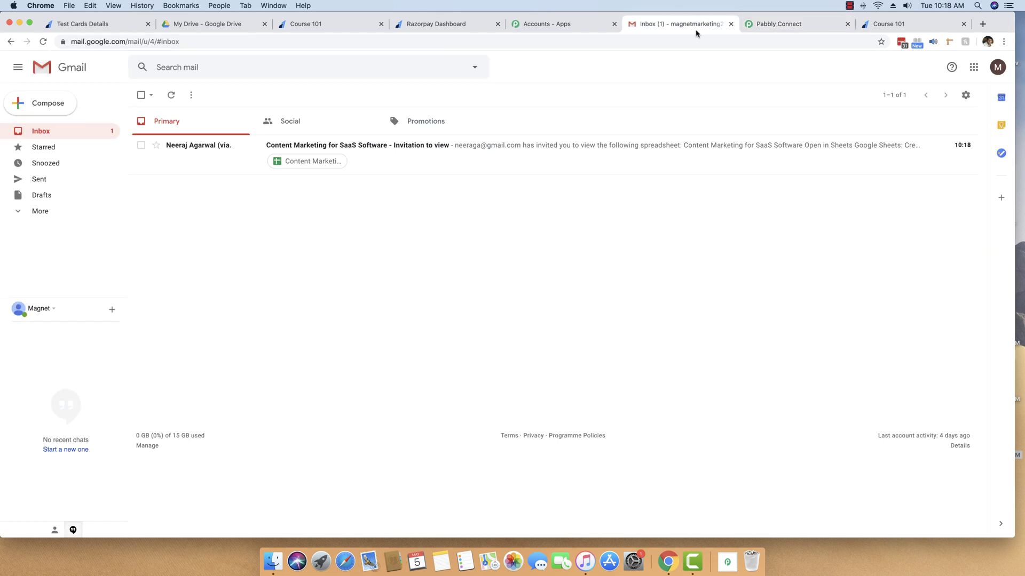
left_click(226, 168)
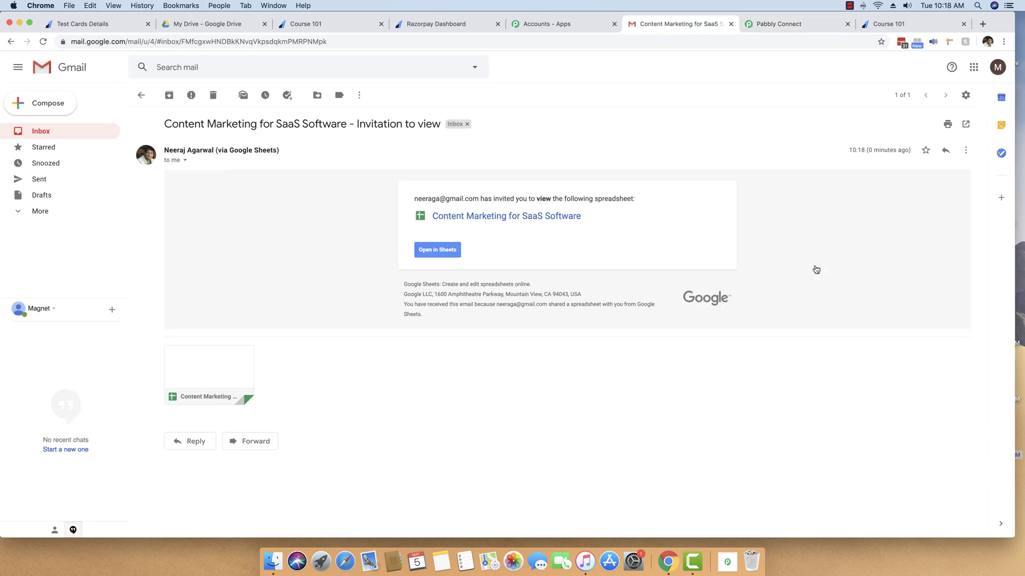
left_click(63, 131)
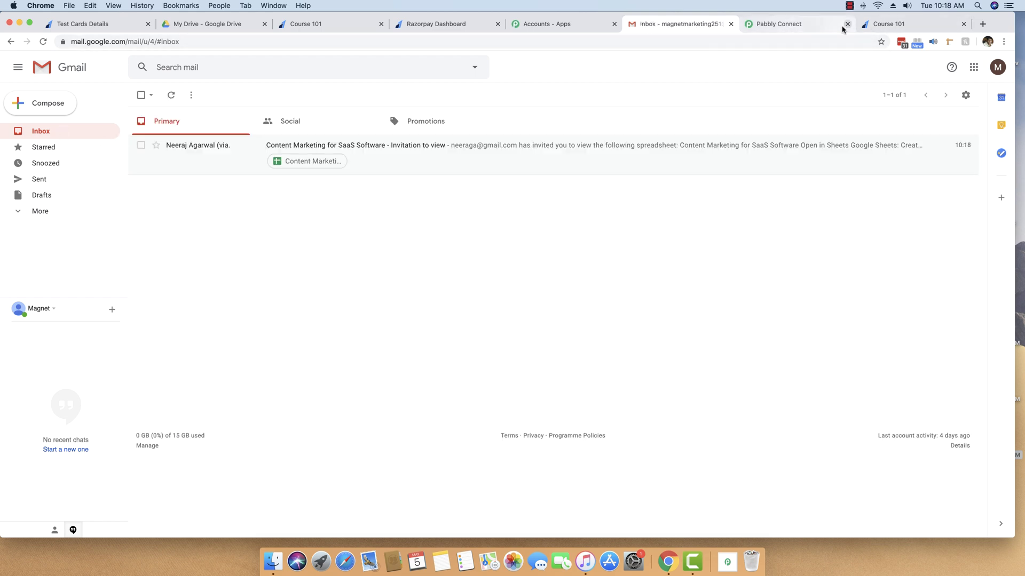
left_click(902, 24)
Step: Save the Share a File step once more and collapse the trigger's Webhook response section
left_click(791, 24)
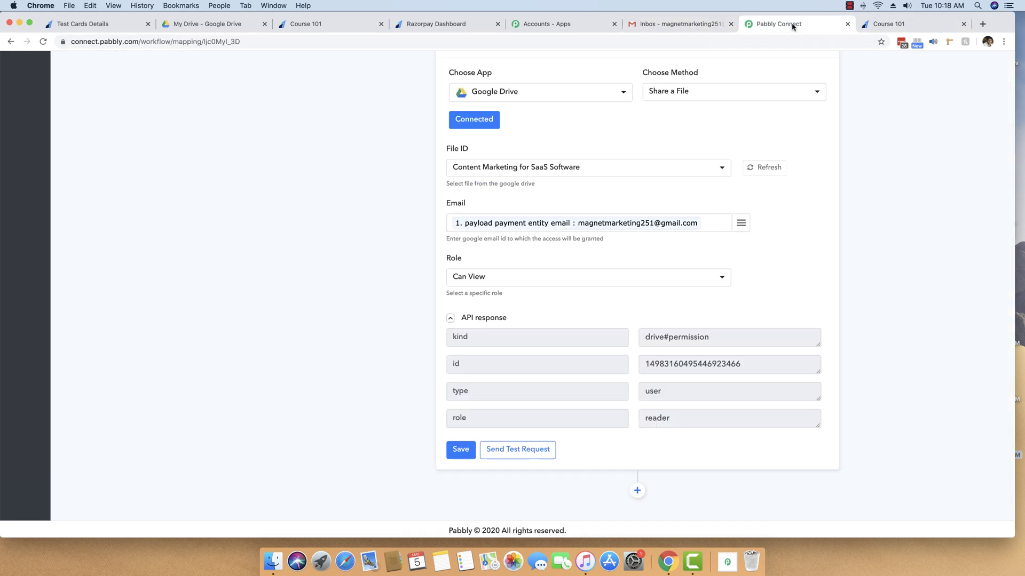
left_click(460, 449)
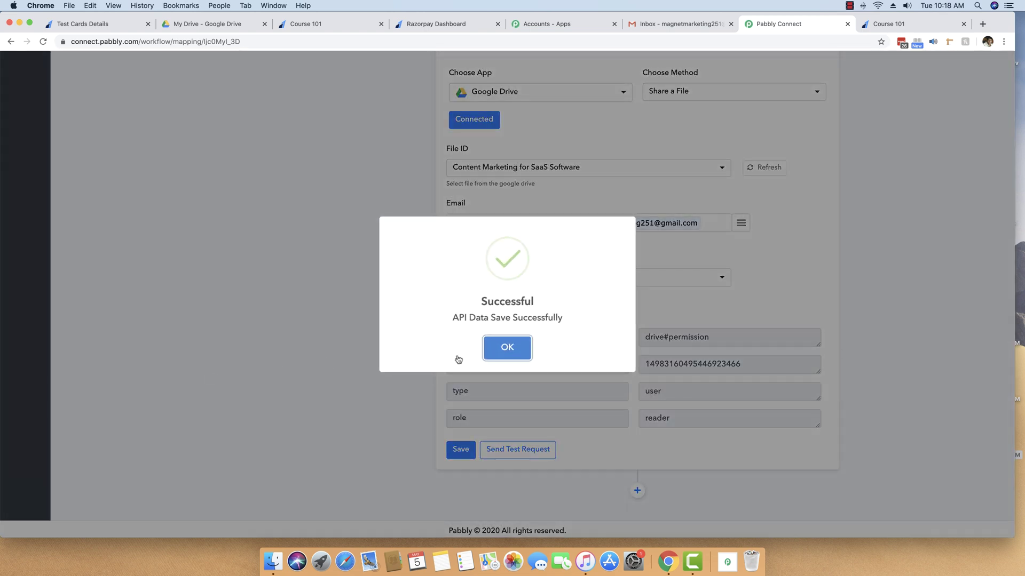
left_click(505, 349)
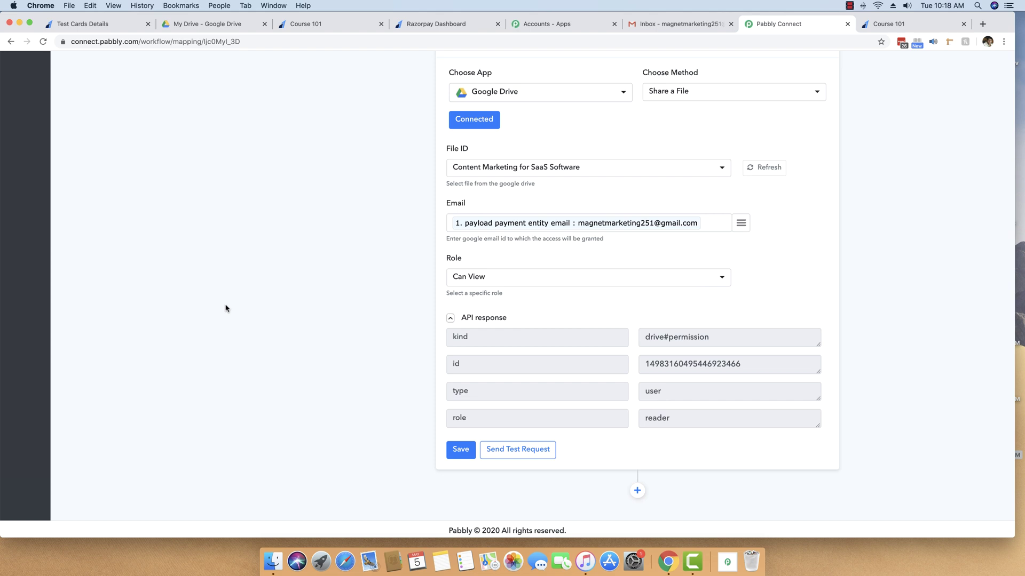
scroll(364, 238, "up", 20)
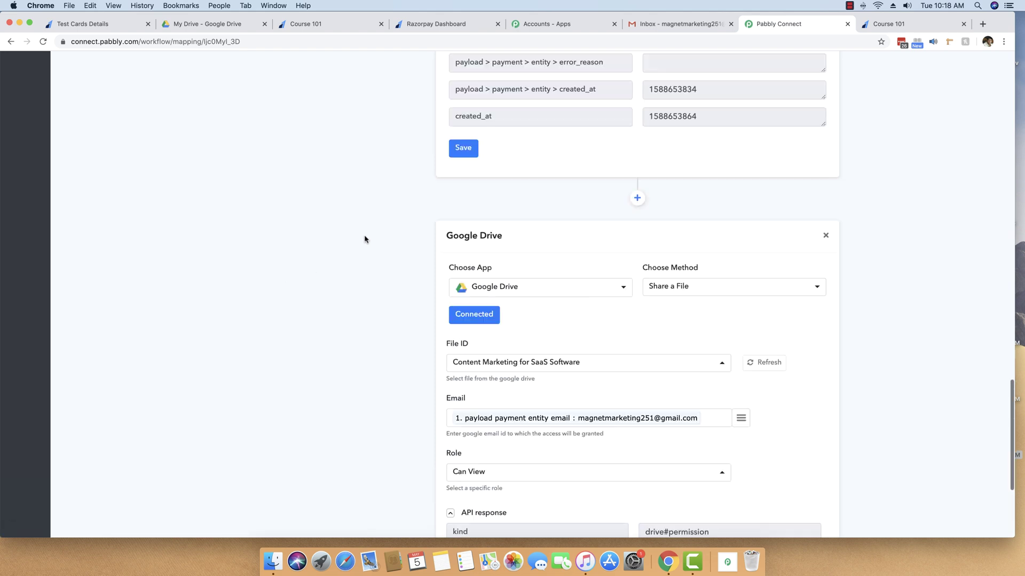
scroll(394, 281, "up", 3)
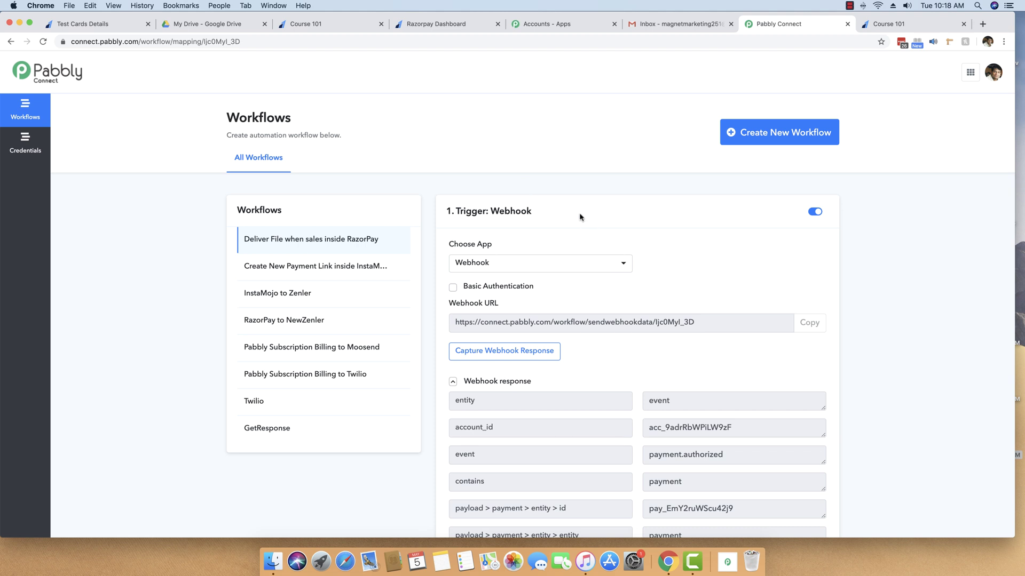
scroll(659, 313, "down", 3)
left_click(481, 251)
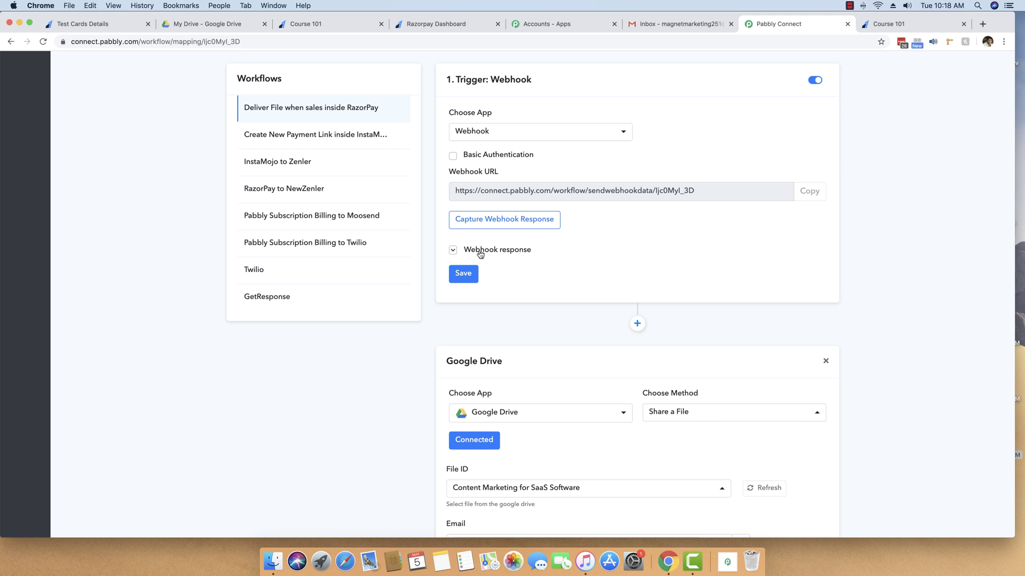
scroll(480, 254, "down", 6)
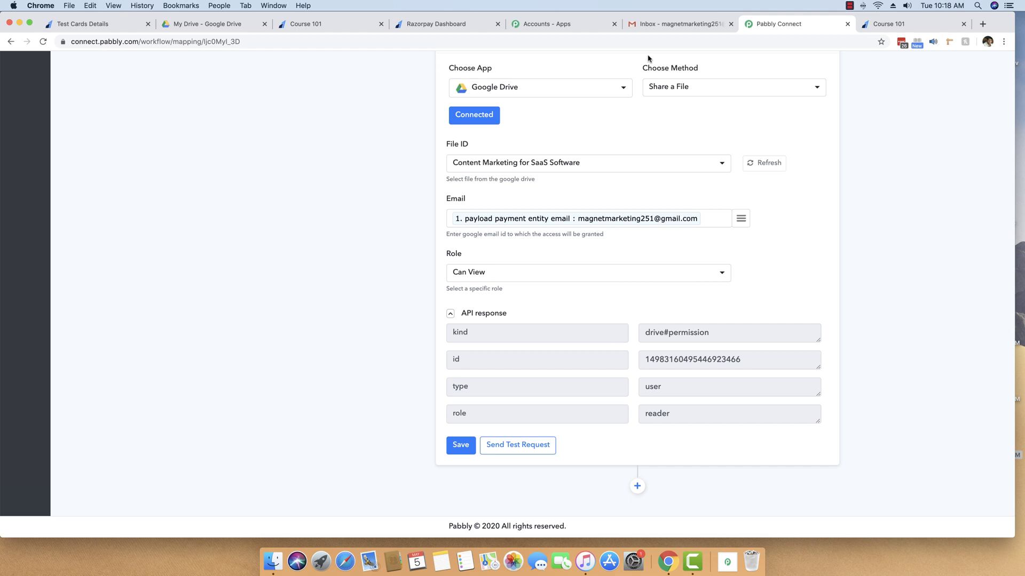
Step: Copy the Course 101 payment page link from Razorpay's Payment Pages, then open a new tab
left_click(887, 25)
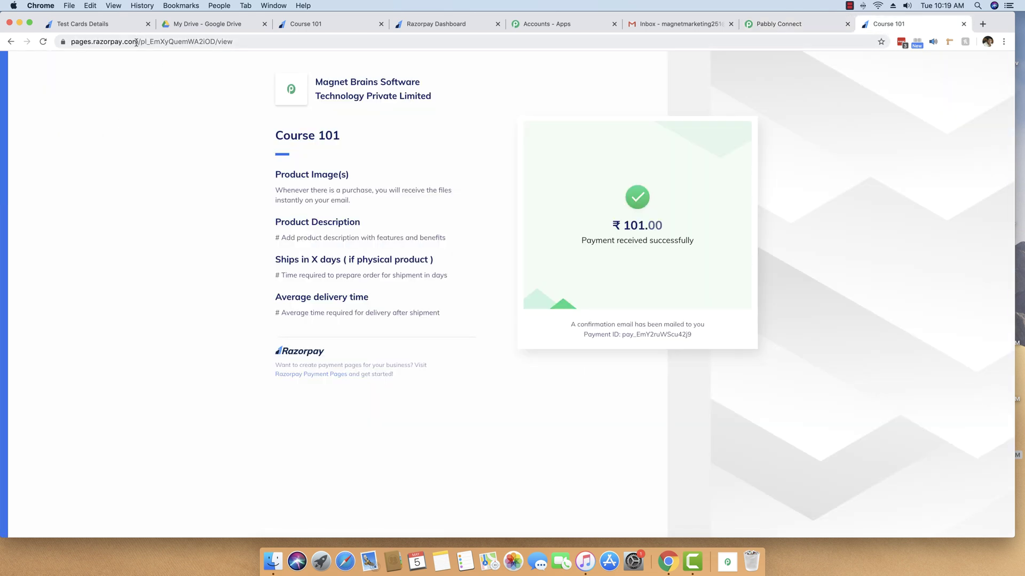
left_click(346, 25)
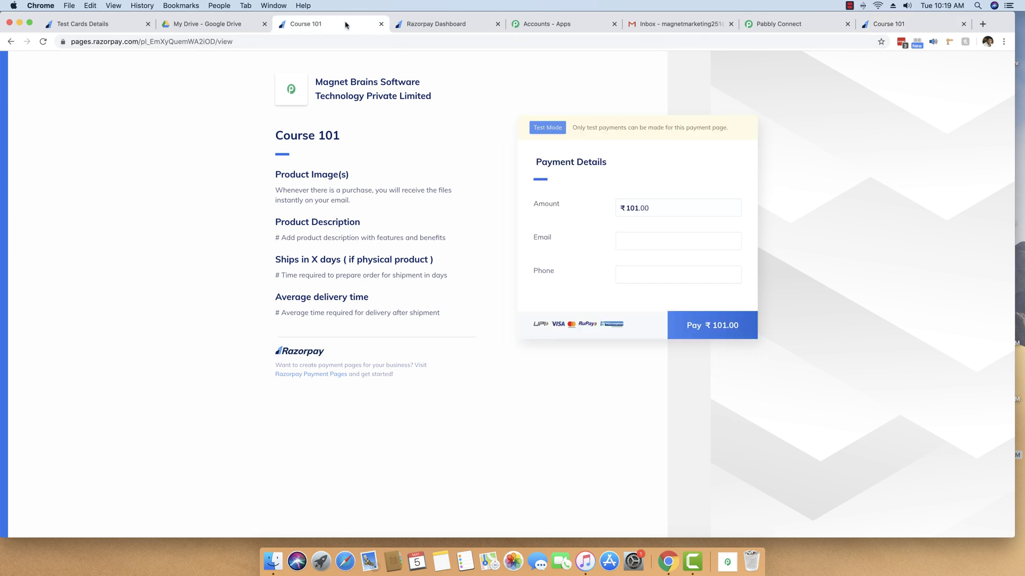
left_click(432, 24)
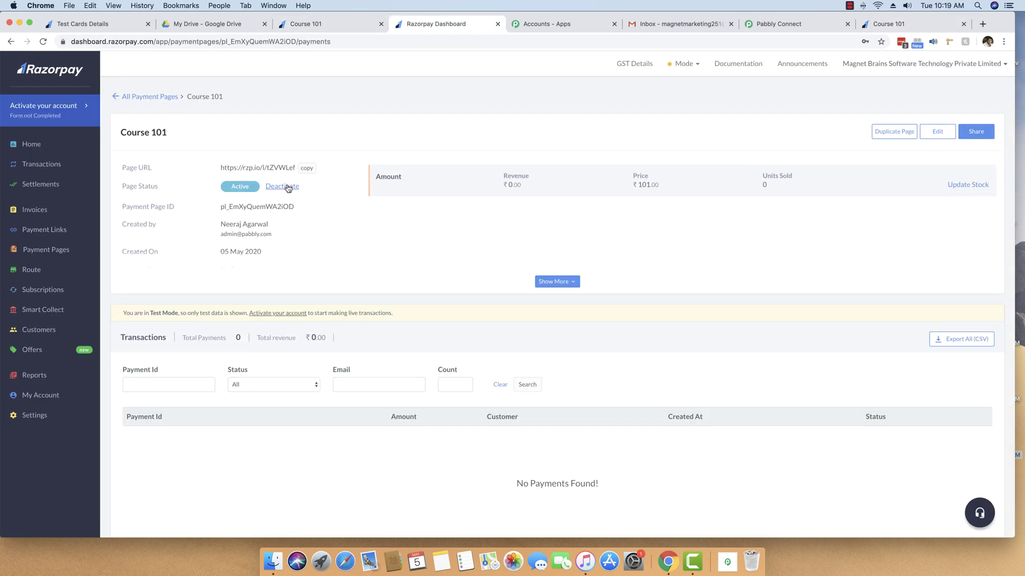
left_click(47, 251)
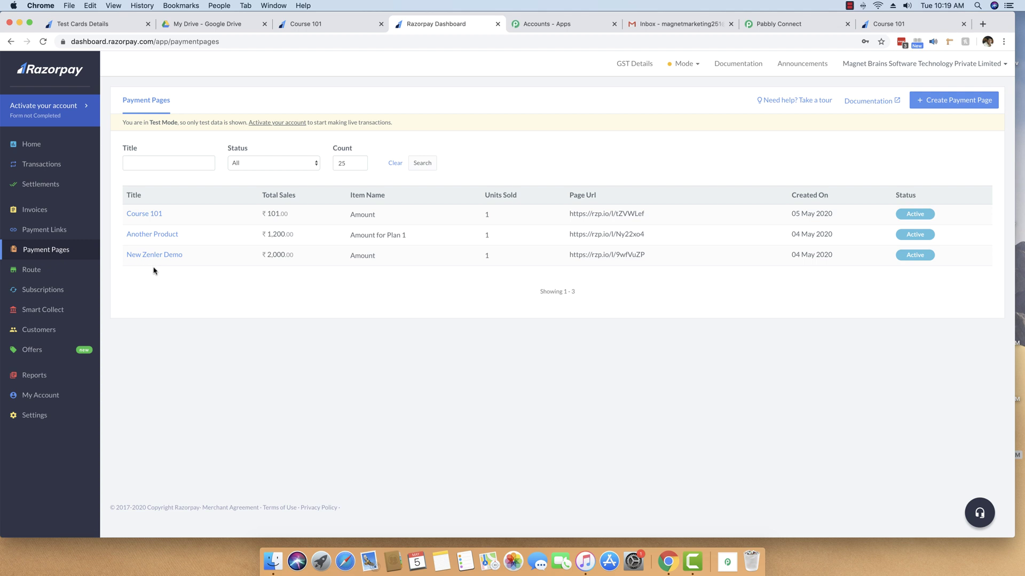
left_click(149, 215)
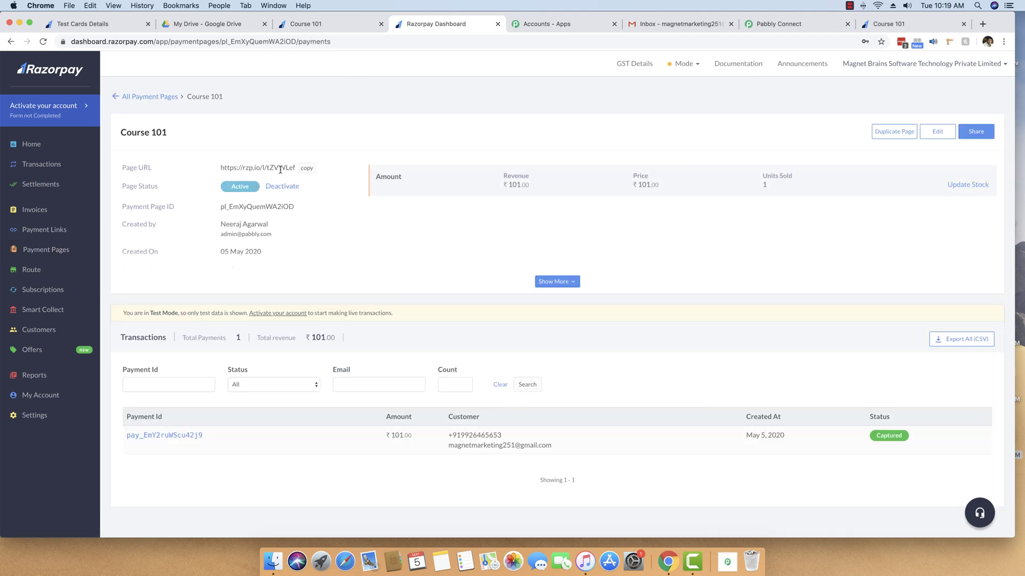
left_click(308, 169)
left_click(982, 24)
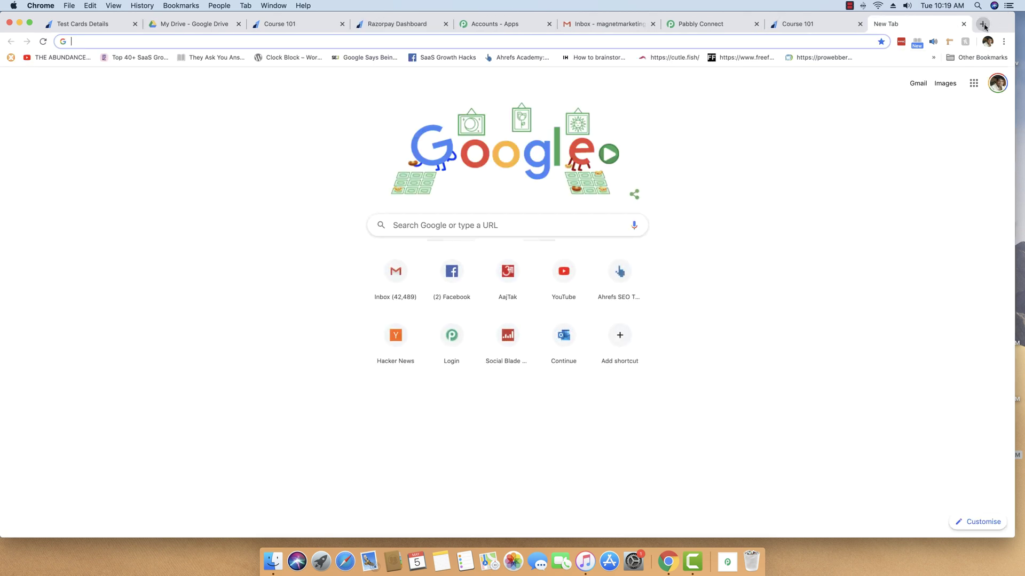
Step: Load the copied Course 101 payment page in the new tab and close the older tab
key("super+v")
key("Return")
left_click(860, 25)
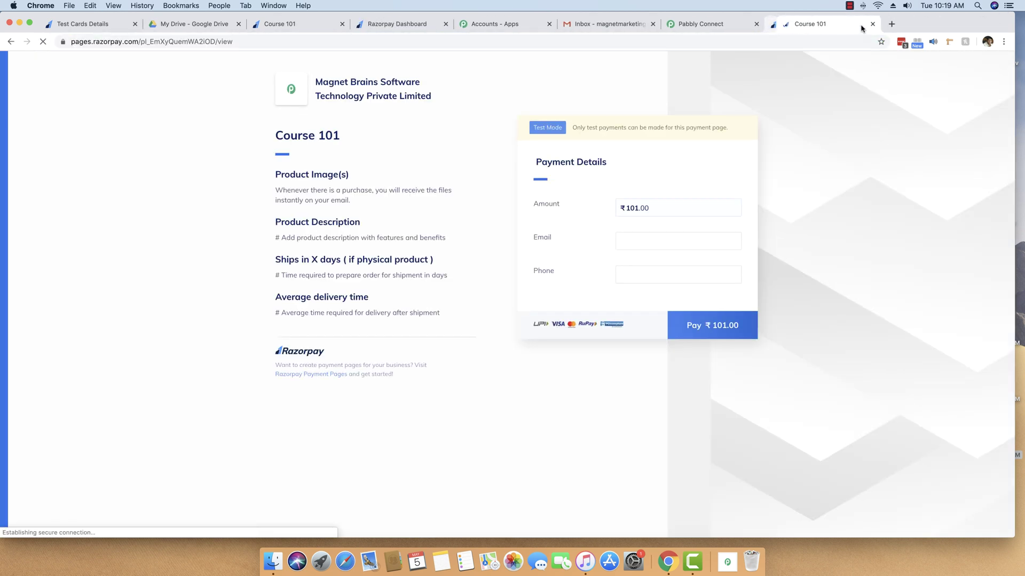
Step: Enter the buyer's email address and phone number, then start the ₹101.00 payment
left_click(648, 242)
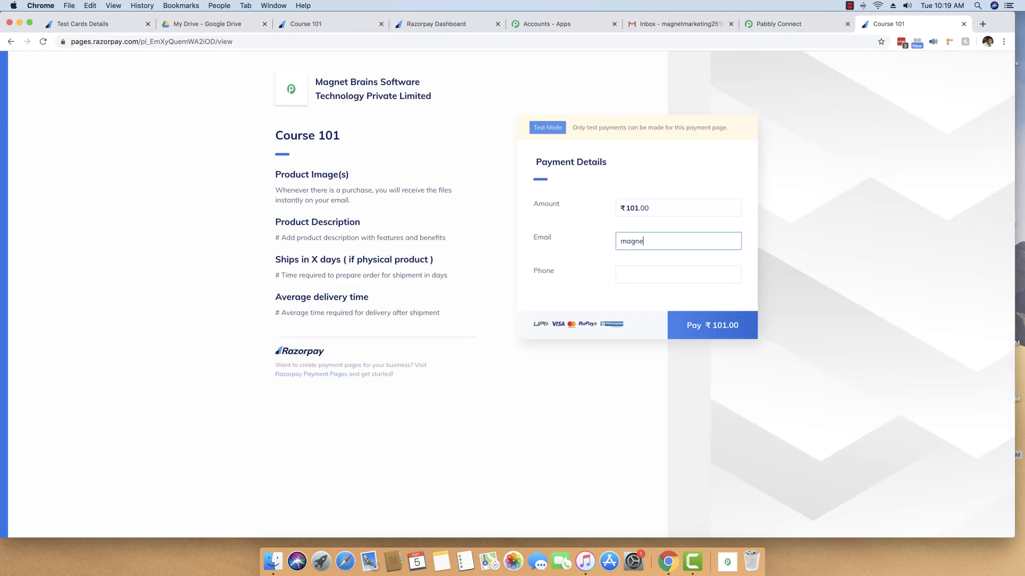
key("Tab")
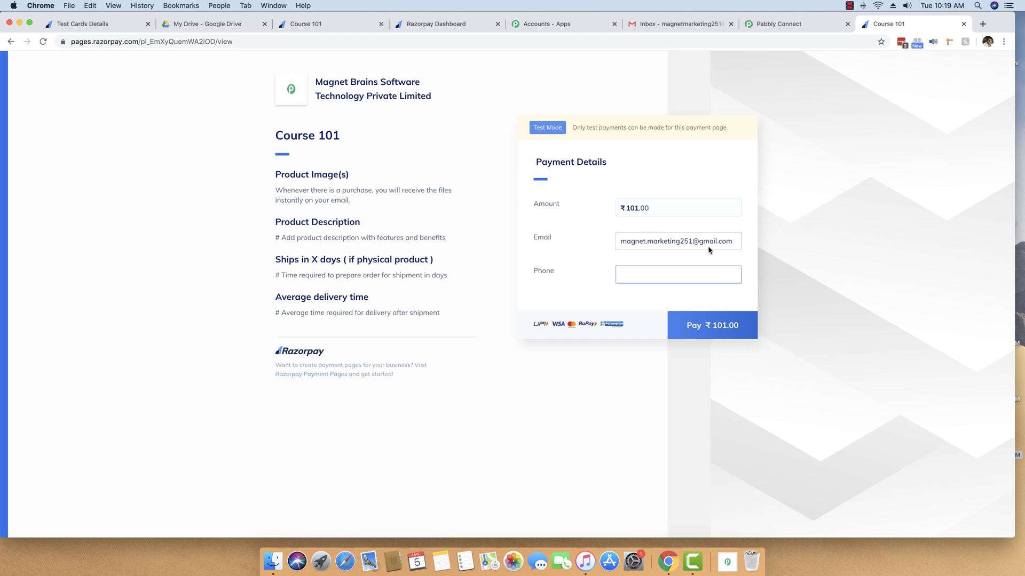
left_click(711, 325)
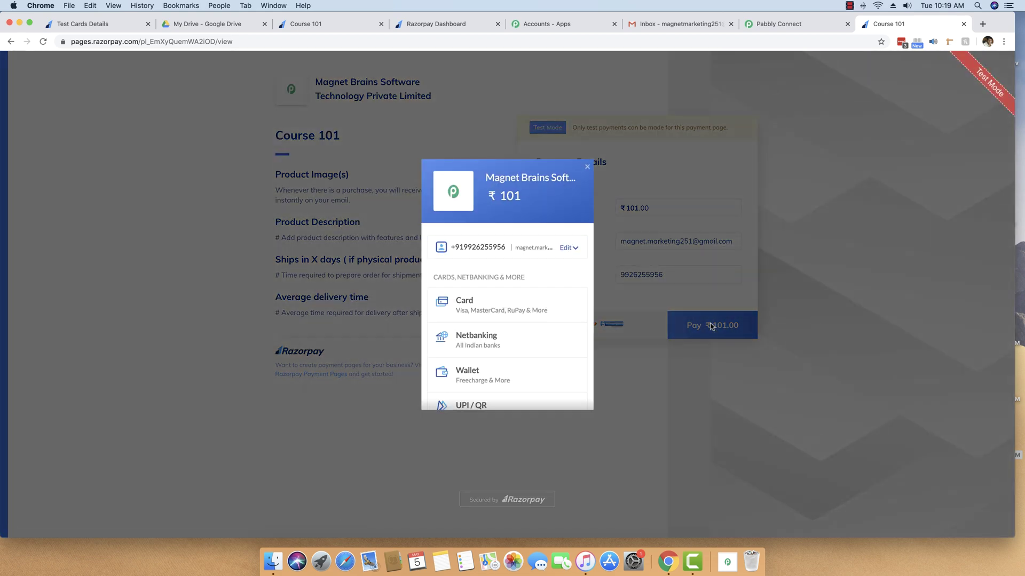
Step: Fill the card form with the Mastercard test number, expiry 09/22, card holder name and CVV
left_click(535, 312)
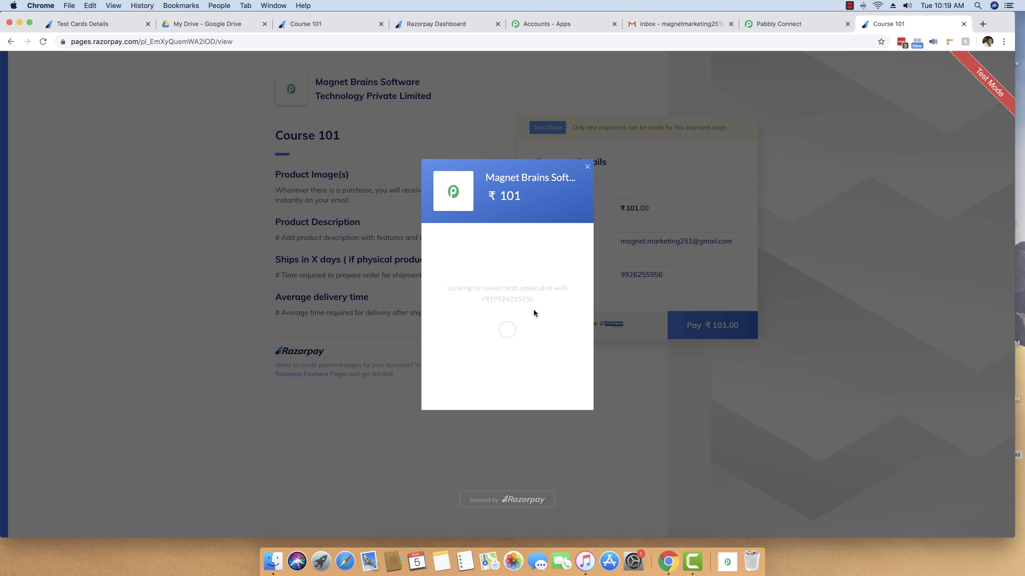
left_click(81, 24)
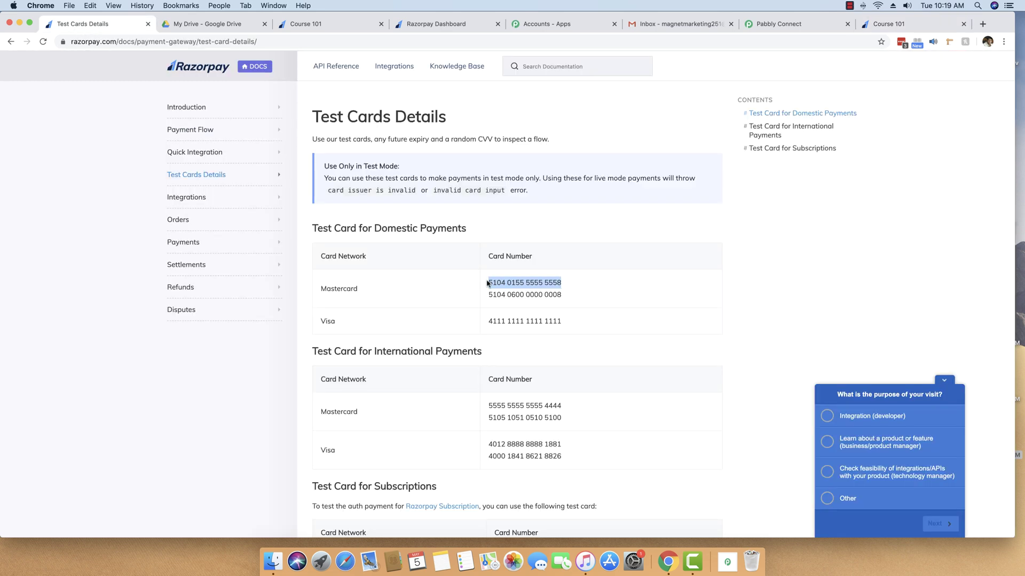
key("super+c")
key("super+9")
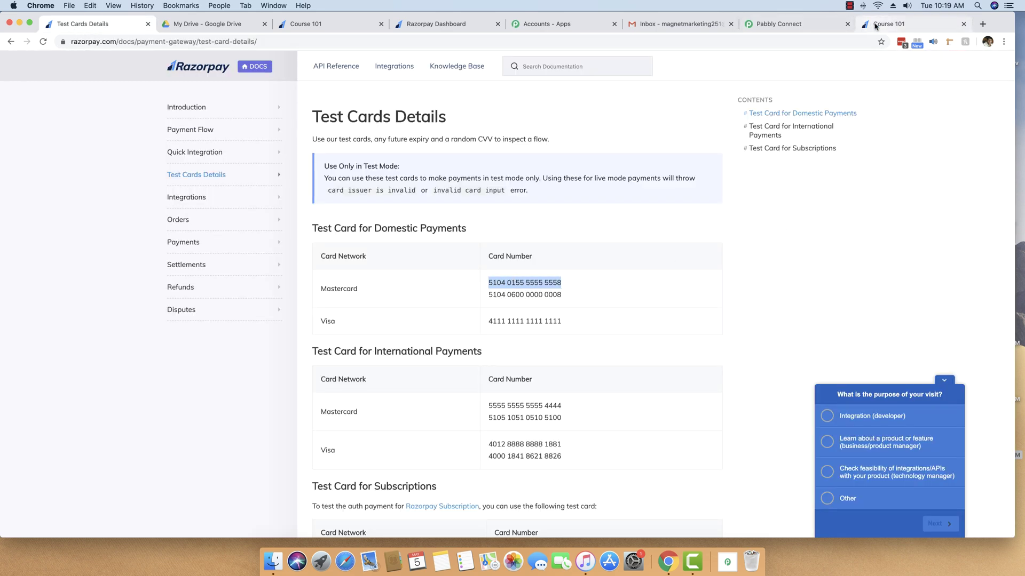
key("super+v")
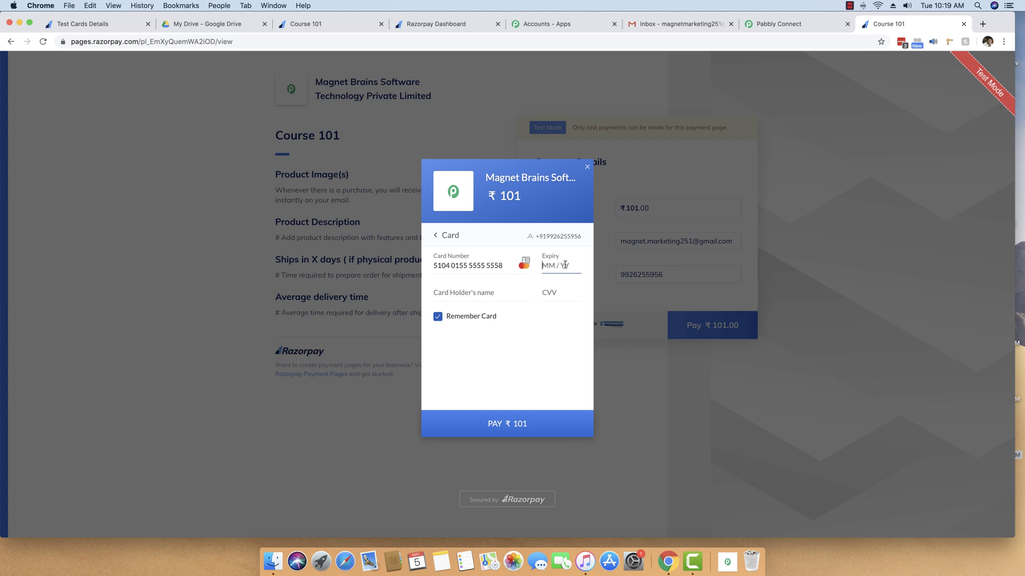
type("09 / 22")
left_click(500, 289)
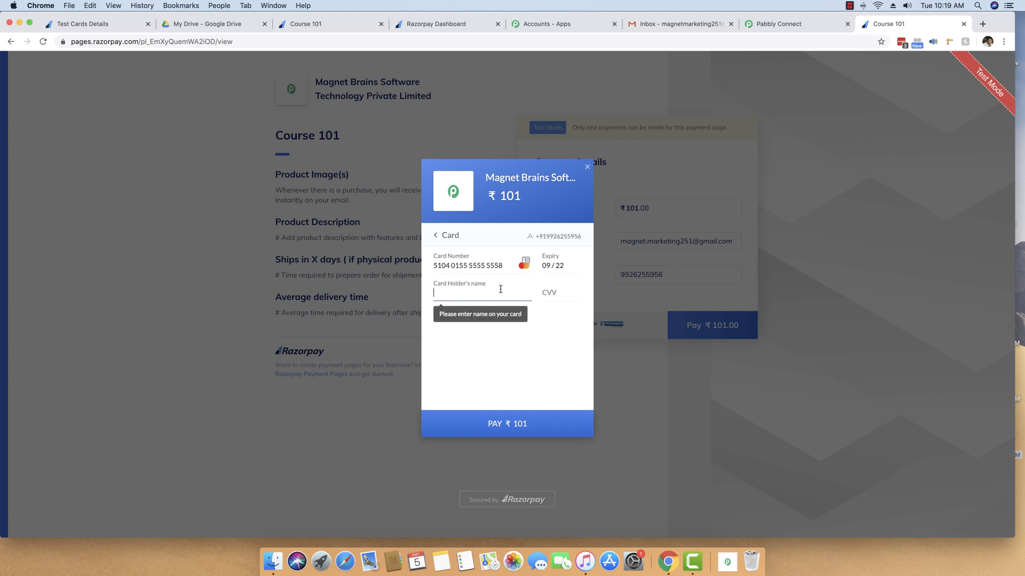
type("Pays")
key("BackSpace")
key("BackSpace")
key("BackSpace")
key("BackSpace")
type("Pa")
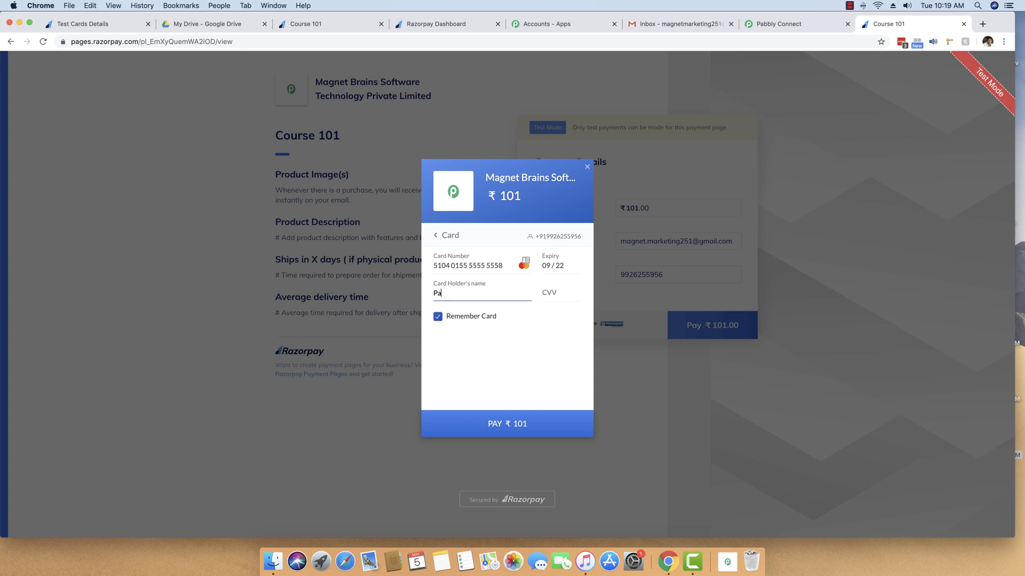
type("bbly Marketing")
key("Tab")
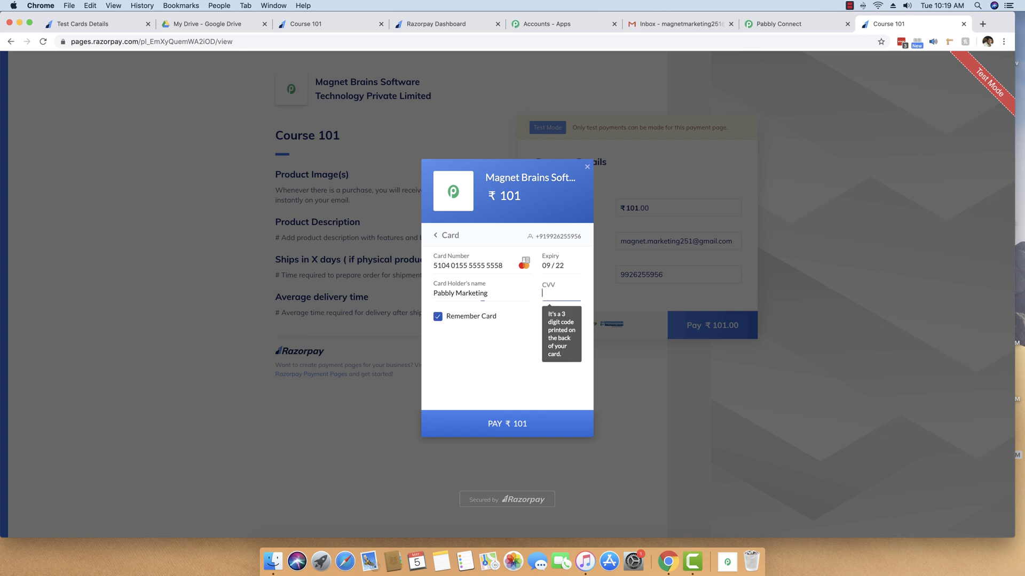
type("123")
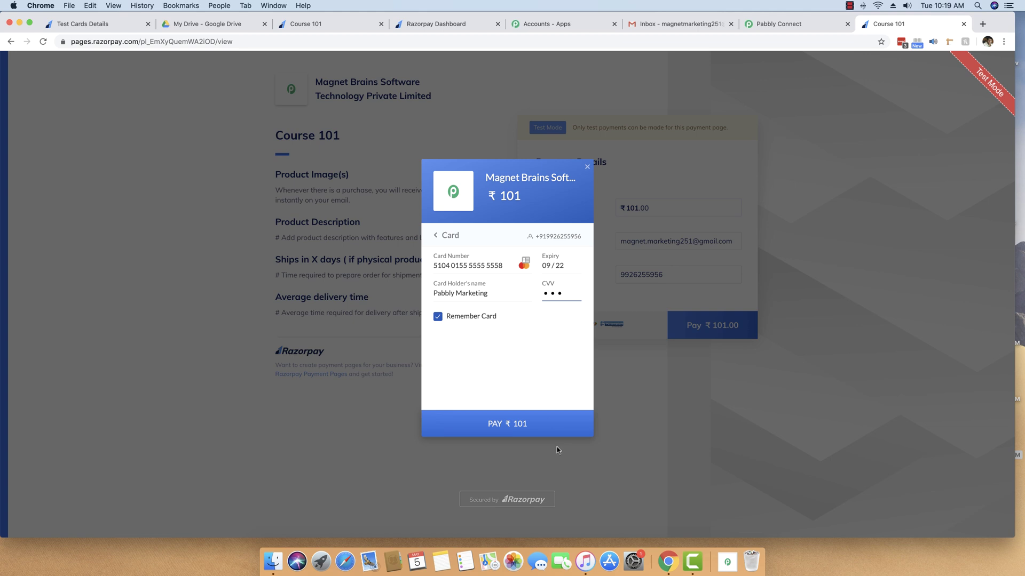
Step: Submit the ₹101 card payment without saving the card and mark the bank test as successful
left_click(528, 428)
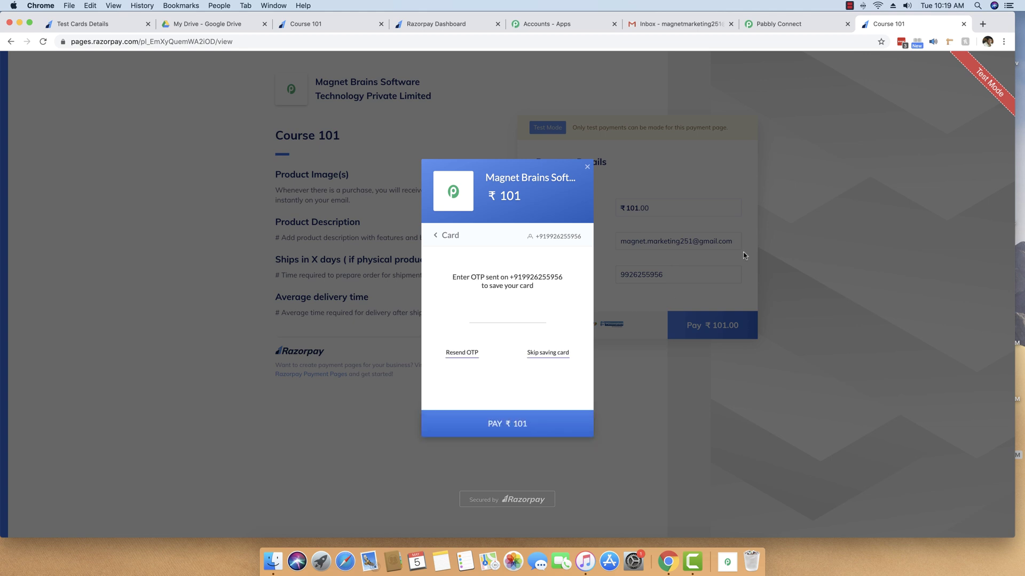
left_click(555, 353)
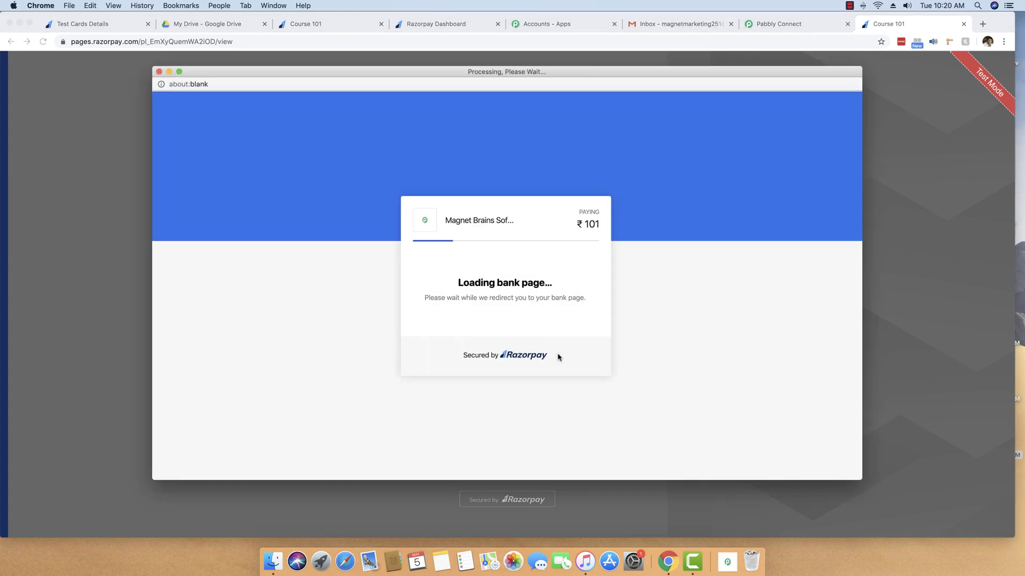
left_click(471, 243)
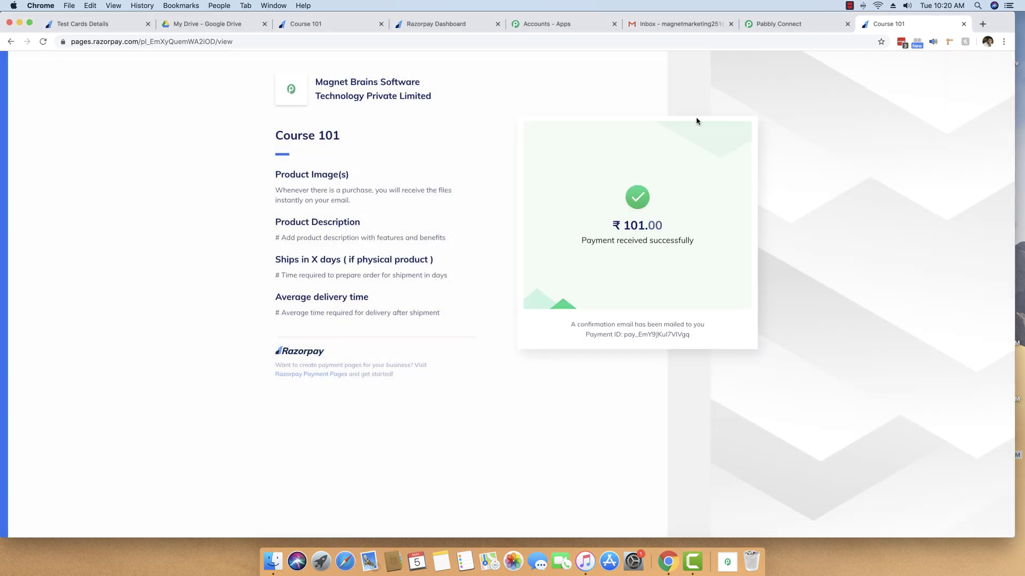
Step: Switch to Gmail and refresh the inbox to show the new invitation emails
left_click(675, 24)
left_click(54, 131)
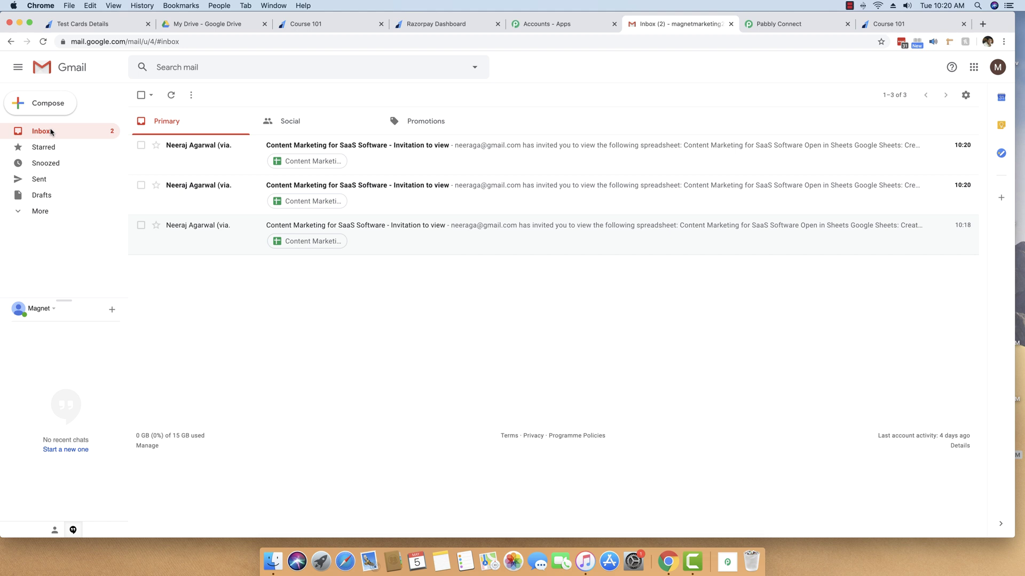
Step: Open the newest invitation, view the shared spreadsheet in Sheets, then close it and return to the inbox
left_click(412, 146)
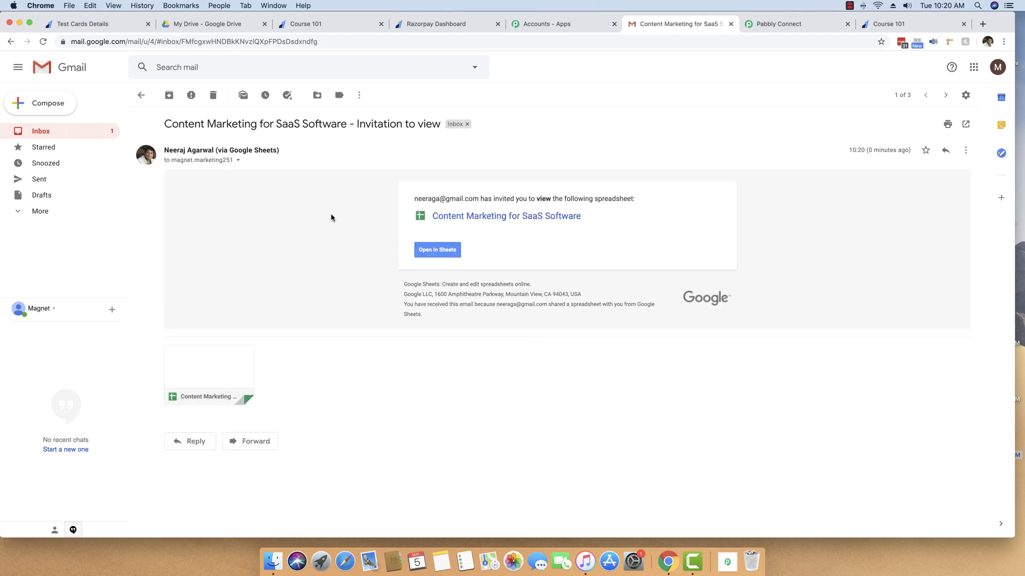
left_click(439, 252)
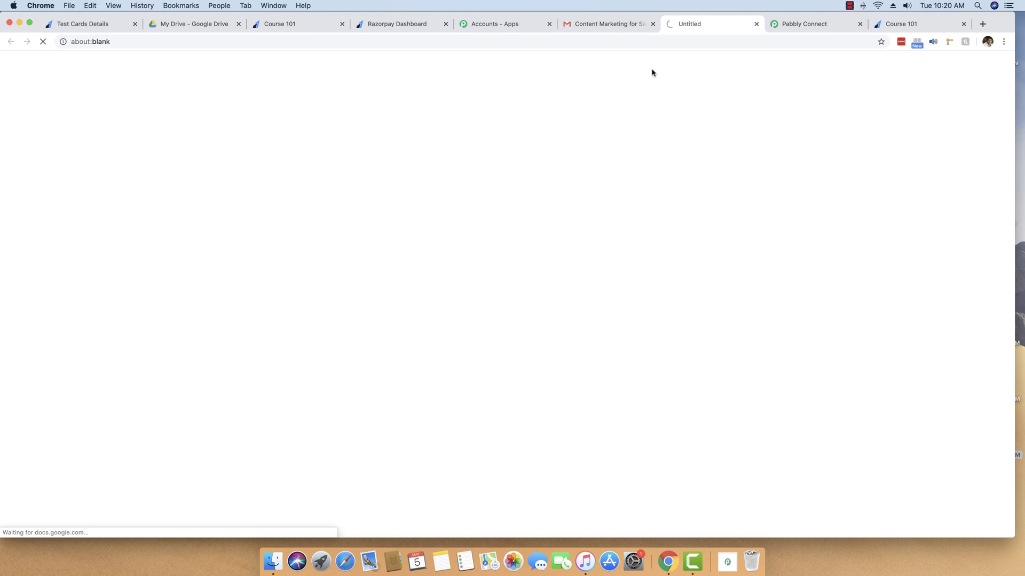
left_click(757, 24)
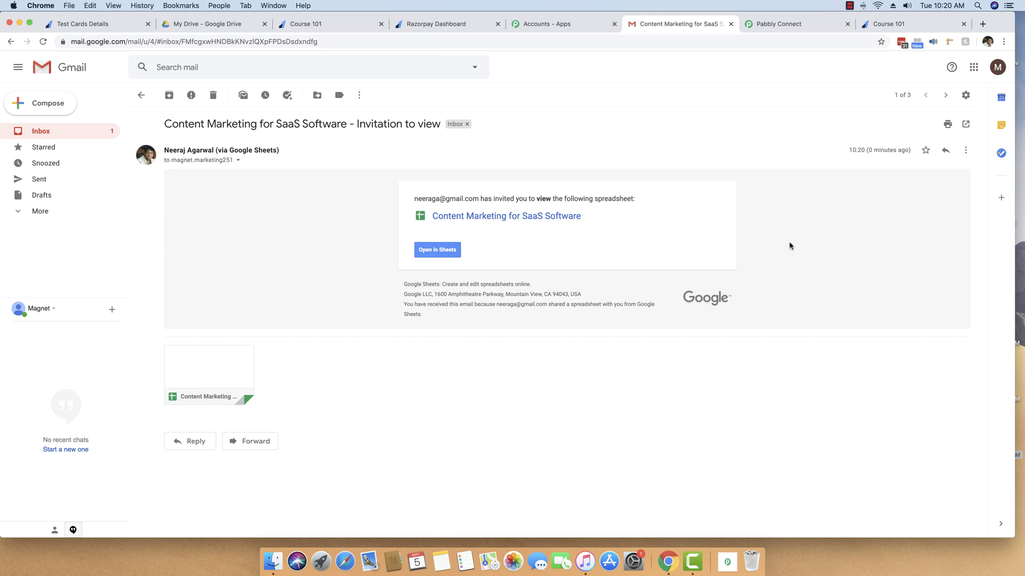
left_click(109, 131)
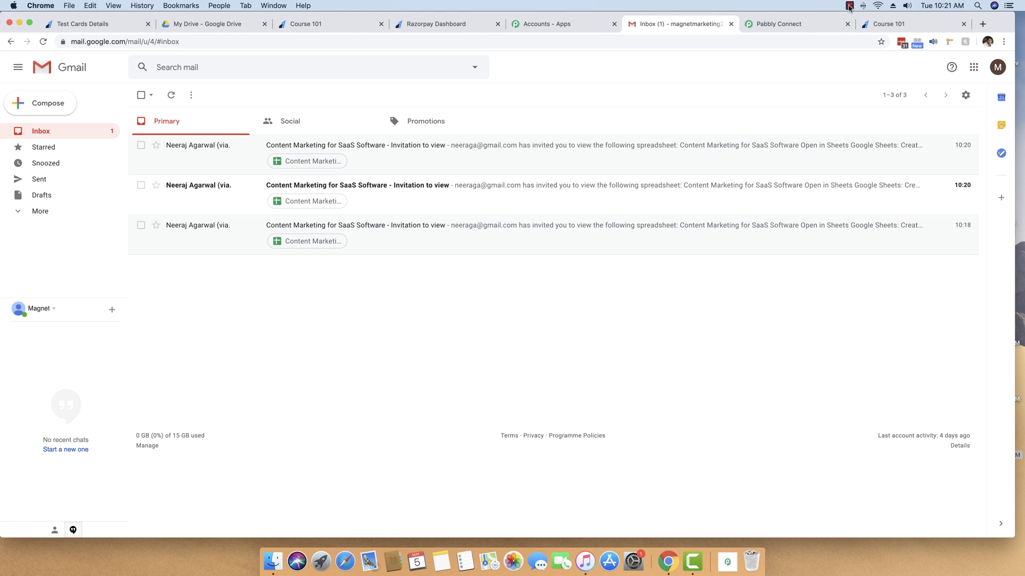
left_click(849, 6)
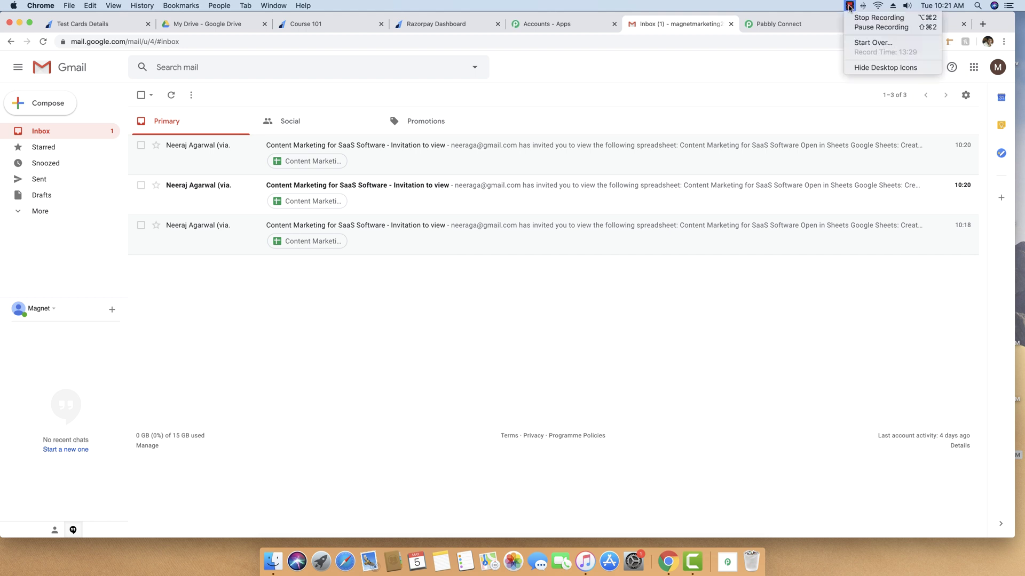